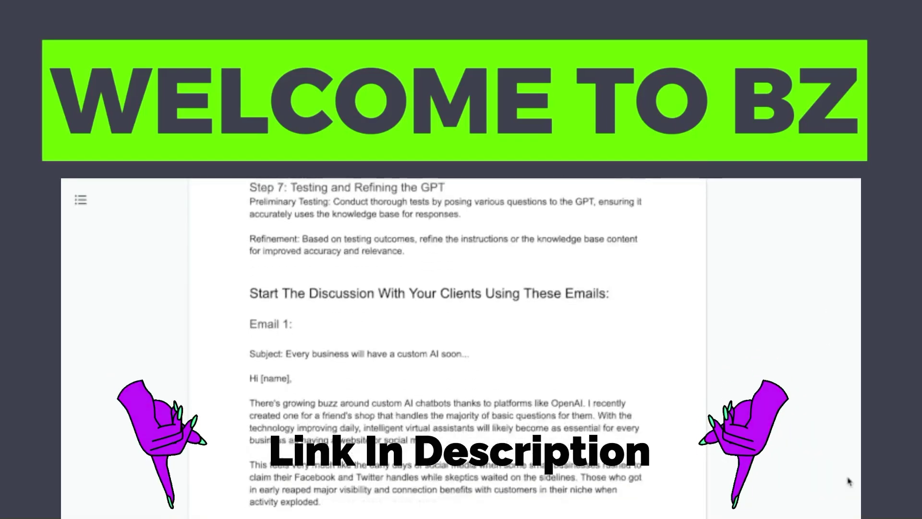
- Highlight the client-emails heading and move on to the 'Transforming Custom GPTs into Email Autoresponders' page
drag(249, 246, 609, 247)
scroll(852, 478, down, 15)
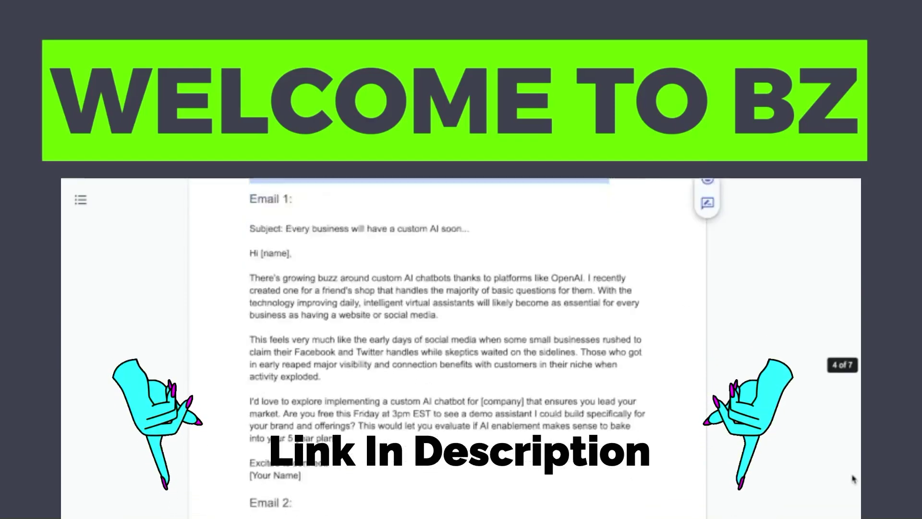
scroll(853, 479, down, 10)
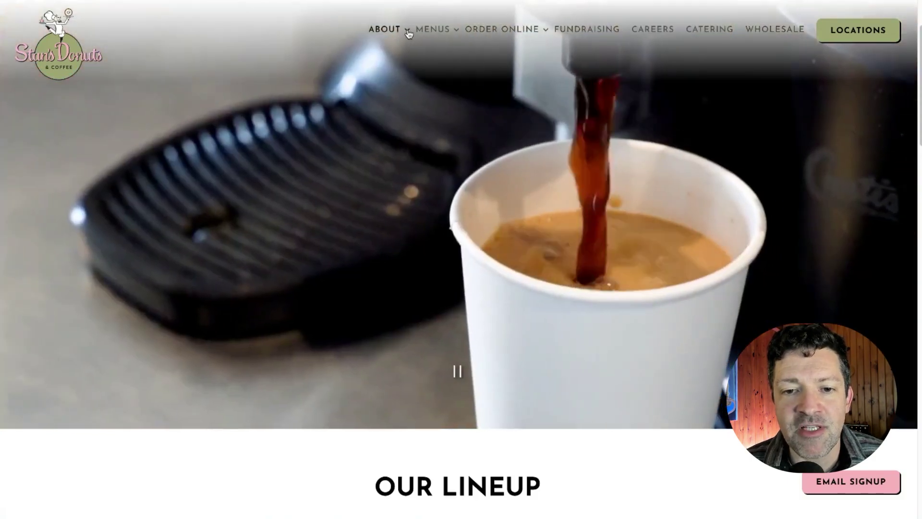
- Bring up the ABOUT menu on the Stan's Donuts homepage
mouse_move(409, 32)
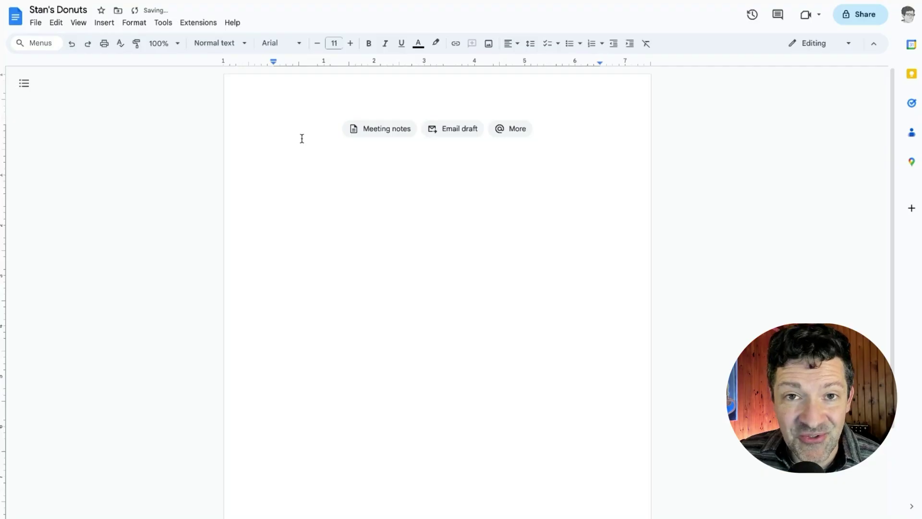
- Paste the shop's Our Story text into the Stan's Donuts document
key(ctrl+v)
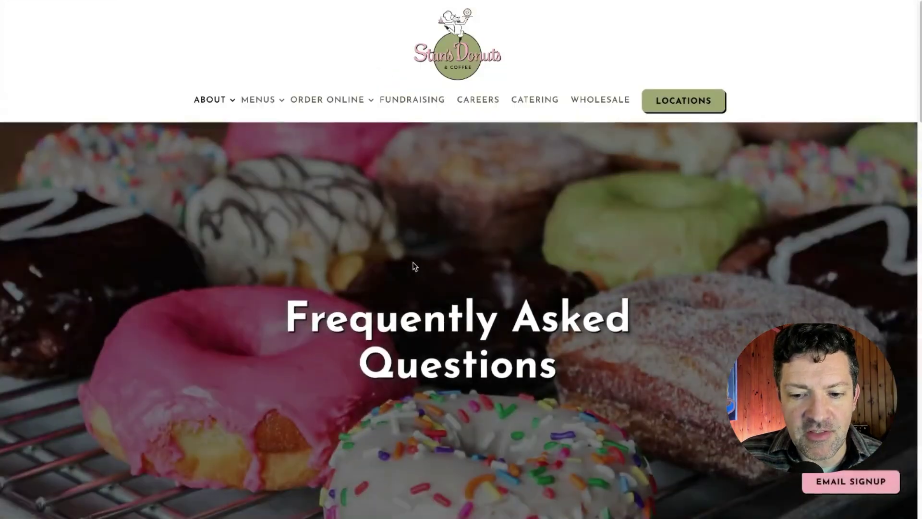
scroll(412, 263, down, 3)
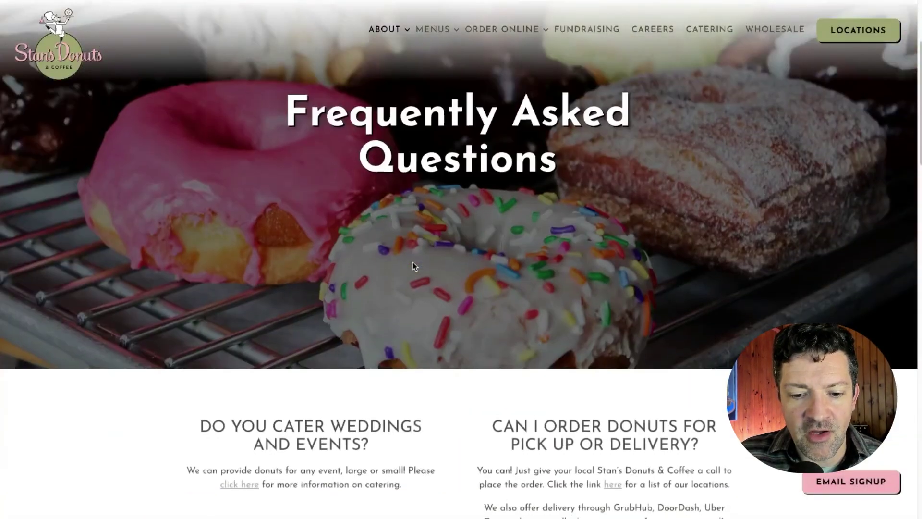
scroll(413, 266, down, 8)
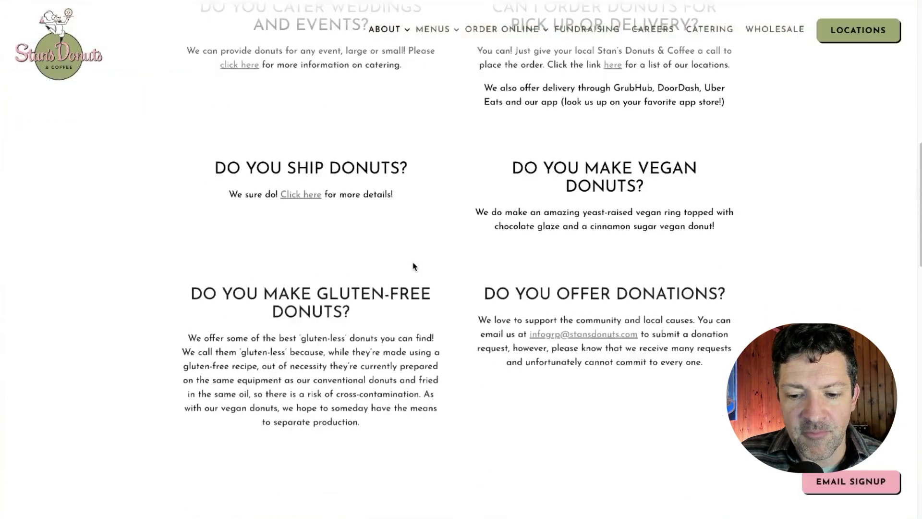
scroll(414, 267, down, 4)
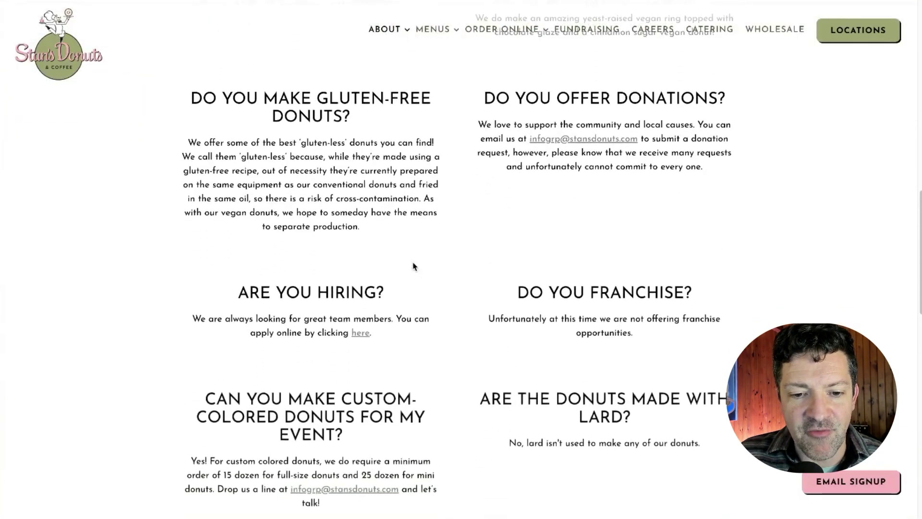
scroll(414, 267, down, 10)
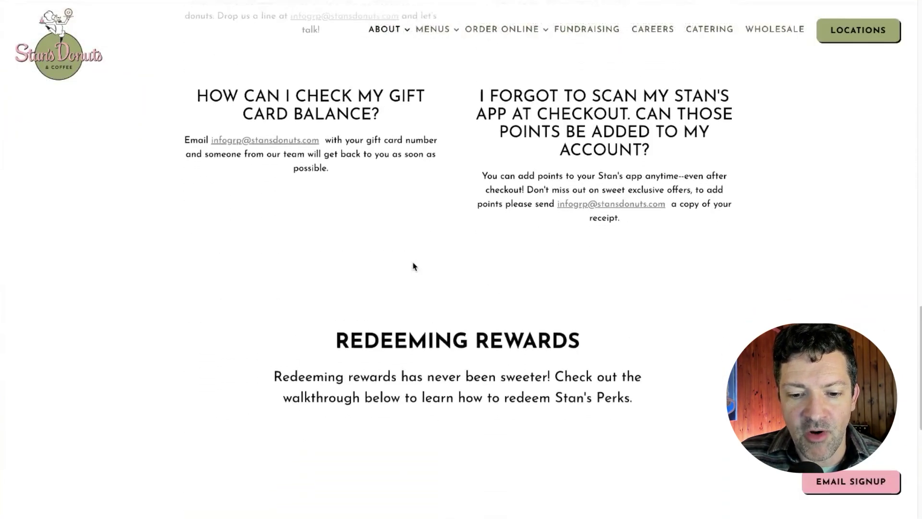
- Add the FAQ questions and answers, then the store listings from Wicker Park, to the document
drag(653, 207, 258, 91)
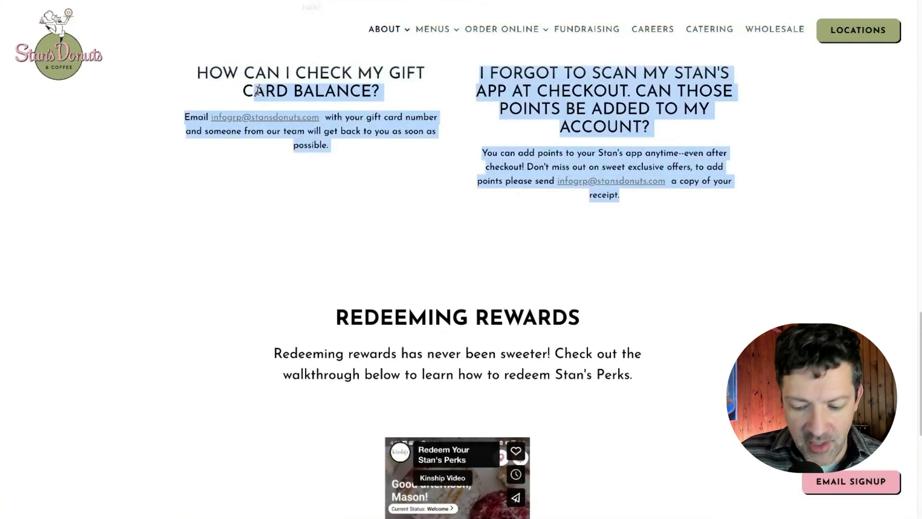
scroll(258, 92, up, 14)
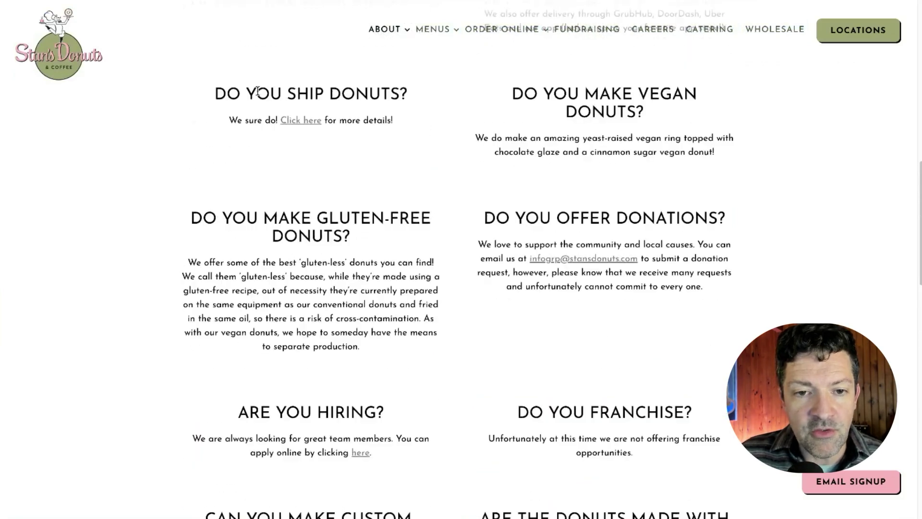
scroll(257, 92, up, 6)
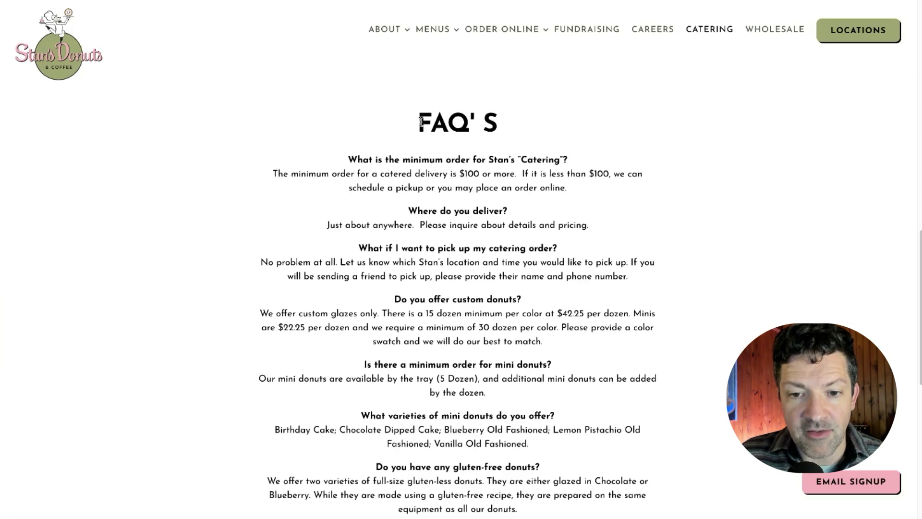
drag(421, 122, 532, 444)
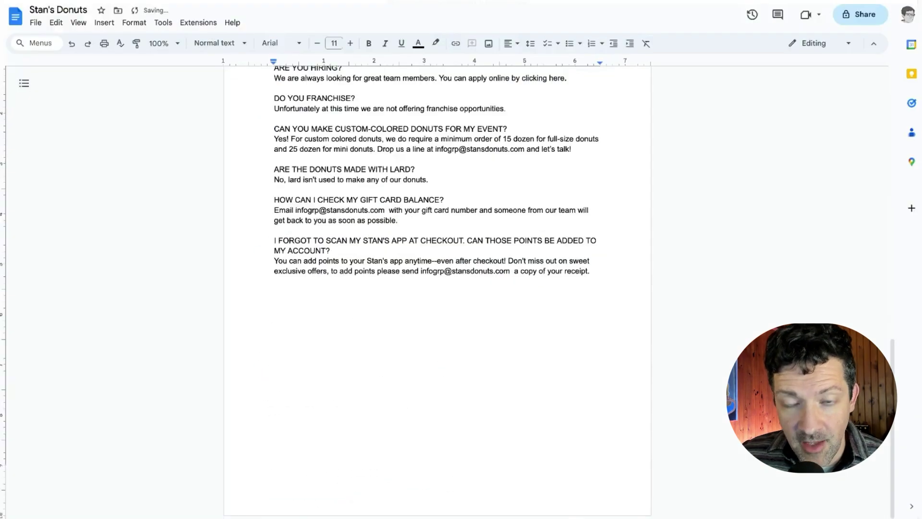
key(ctrl+v)
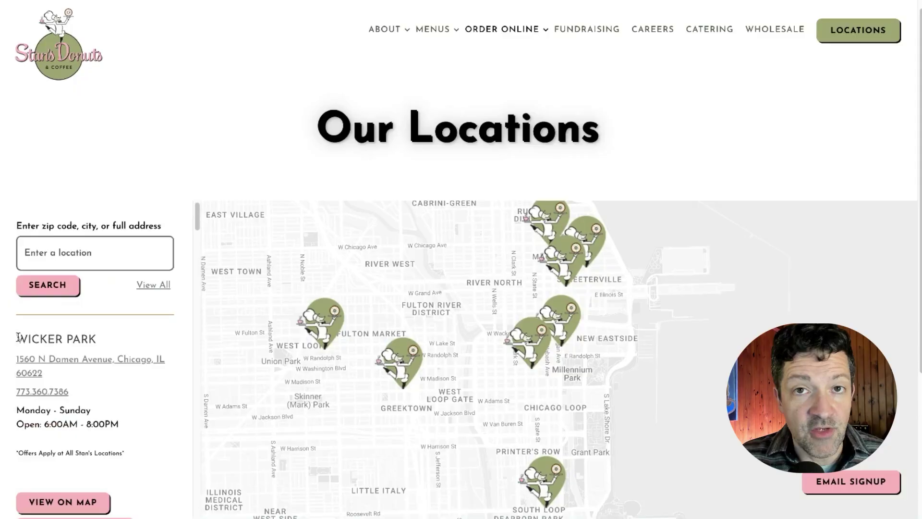
drag(18, 336, 94, 494)
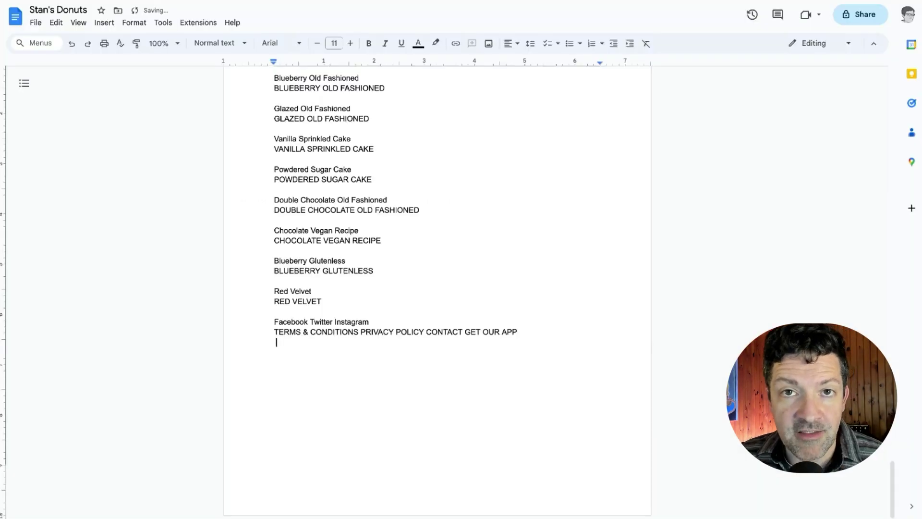
key(ctrl+v)
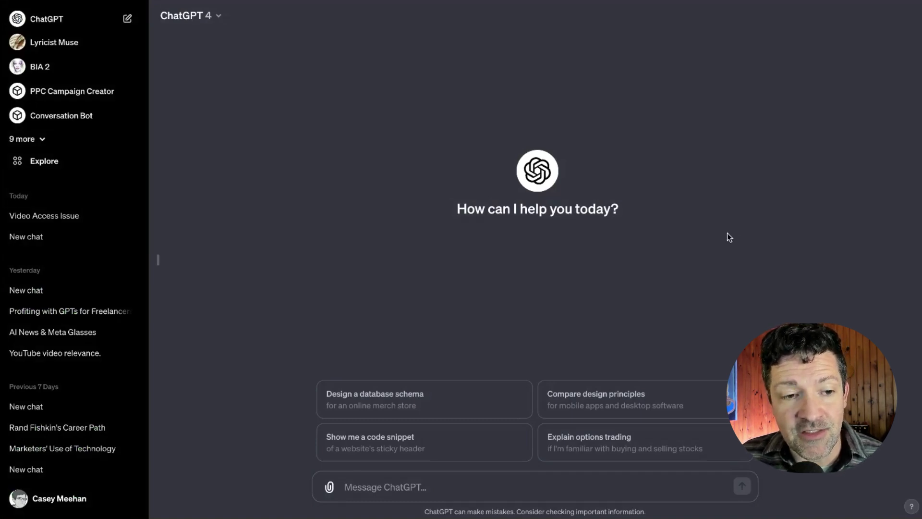
- Start a new GPT from Explore and build it through the Create tab
click(40, 160)
click(344, 68)
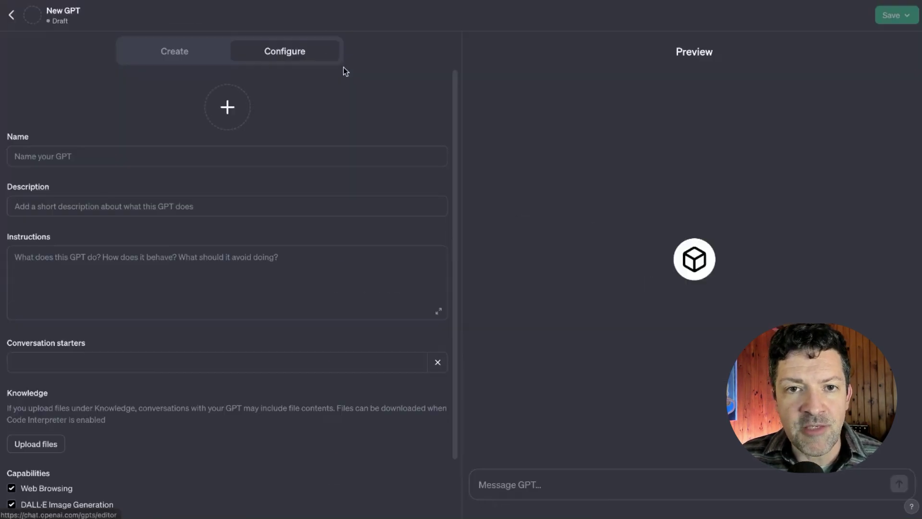
click(177, 51)
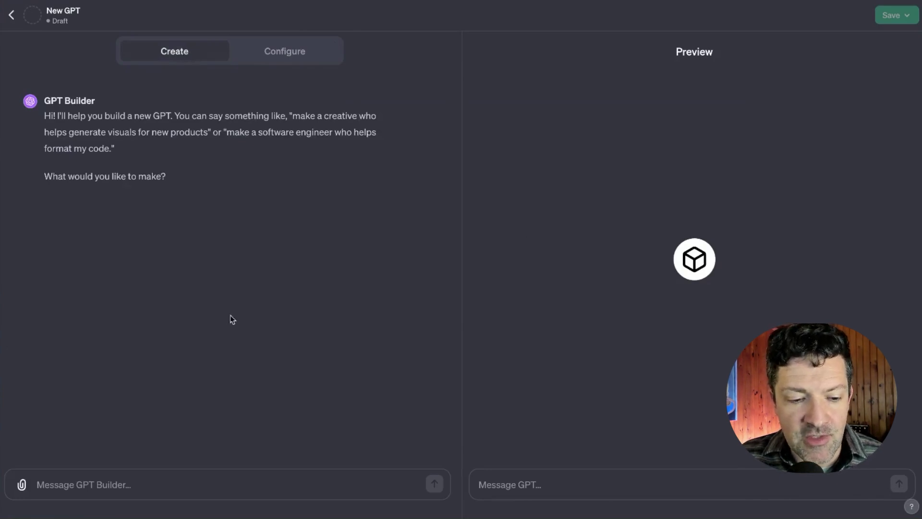
- Send the builder the Stan's Donuts GPT request with the collected shop information
click(214, 477)
text(I would like to create a custom GPT for Stan's Donuts, a fantastic donut shop in Chicago.  Here is some information about Stan's.)
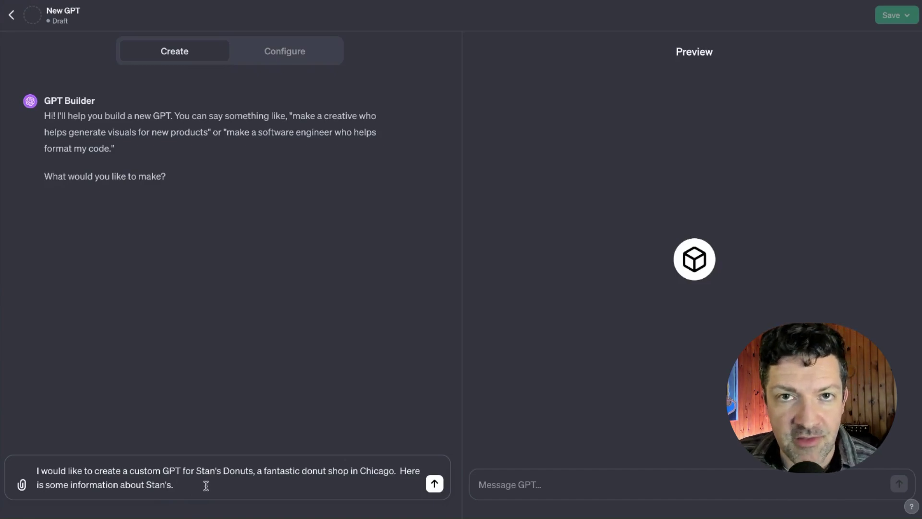
key(ctrl+v)
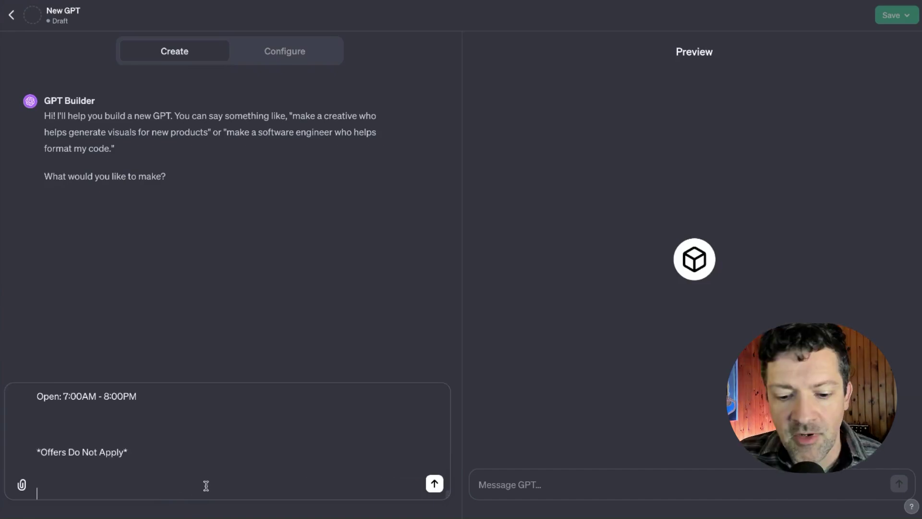
click(434, 483)
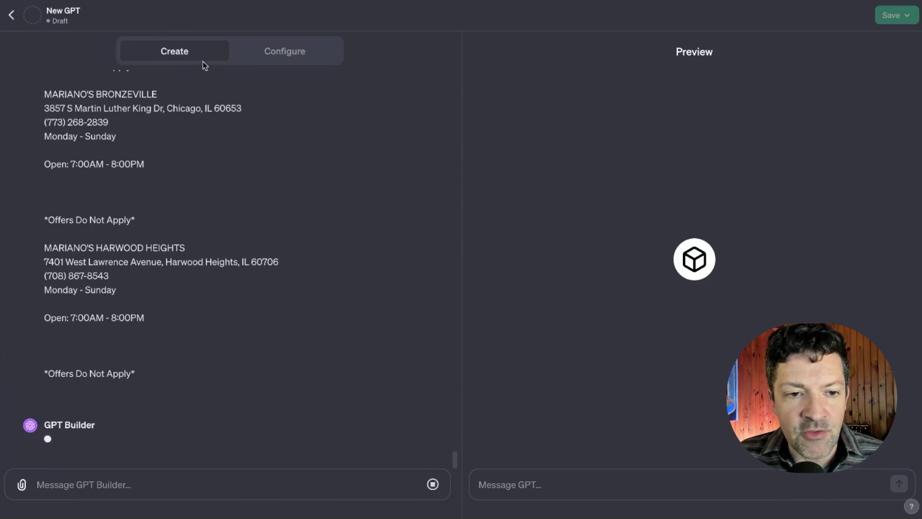
- Draft a reply proposing the name 'Stan's Donuts & Coffee, Donut Shop in Illinois'
scroll(197, 84, up, 20)
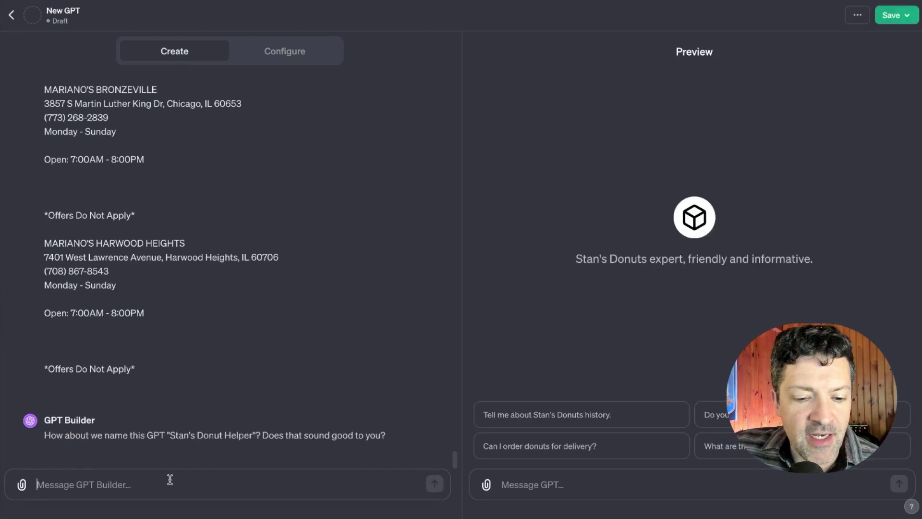
text(Let's call it "Stan's Donuts & Coffee, Donut Shop in Illinois")
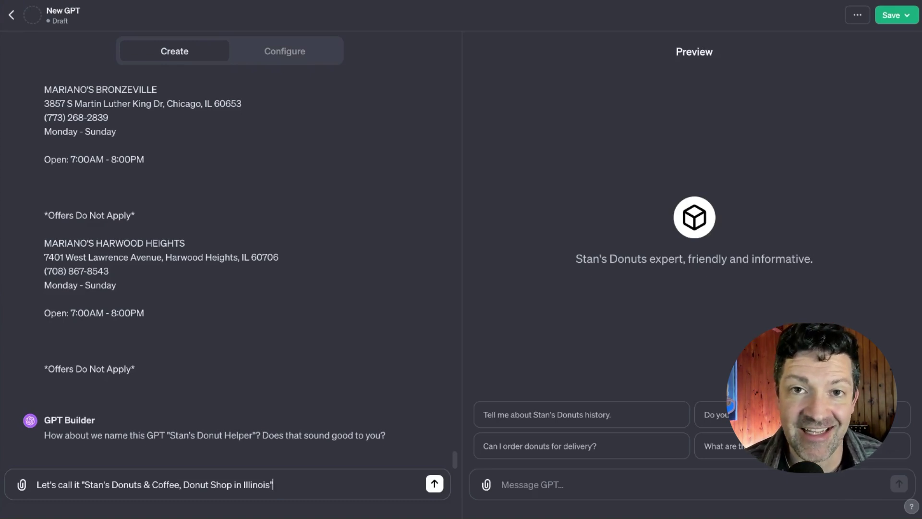
- Send the new name and review the generated name, description, instructions and starters in Configure
key(Return)
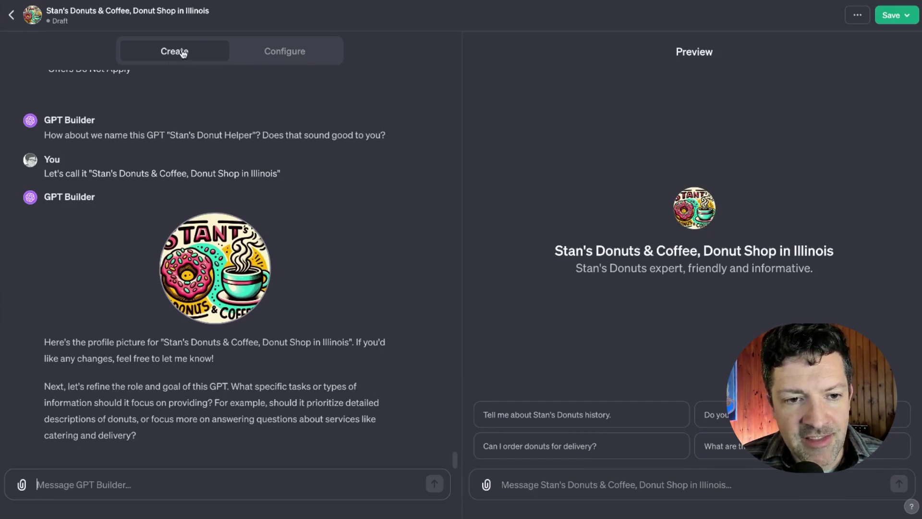
click(286, 61)
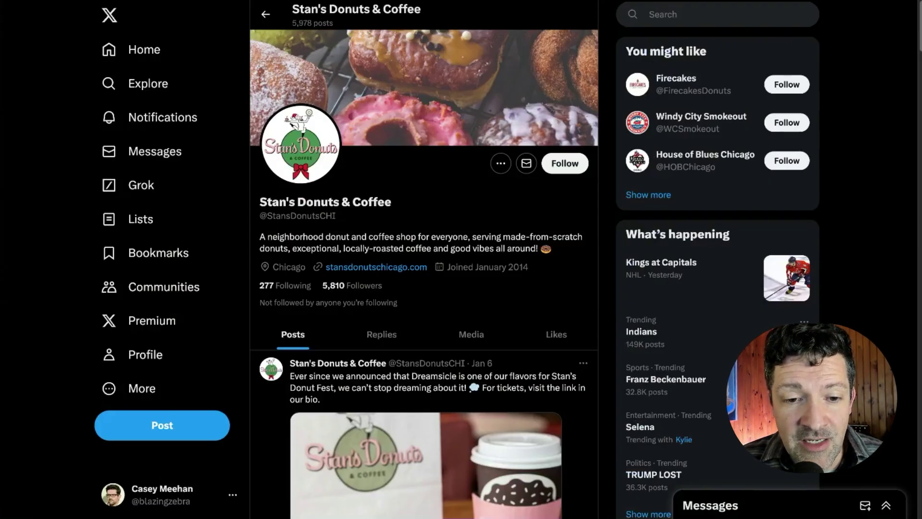
- Save Stan's Donuts & Coffee's enlarged X profile logo image to the computer
click(295, 160)
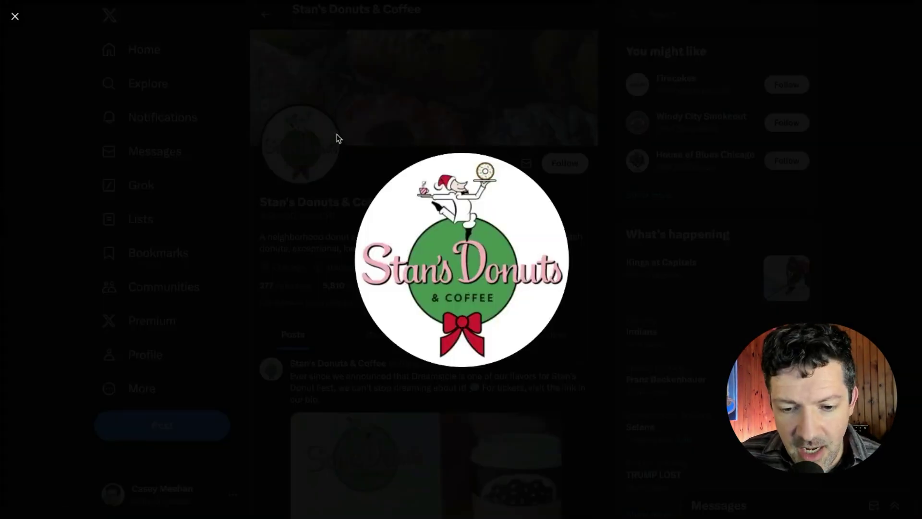
right_click(446, 279)
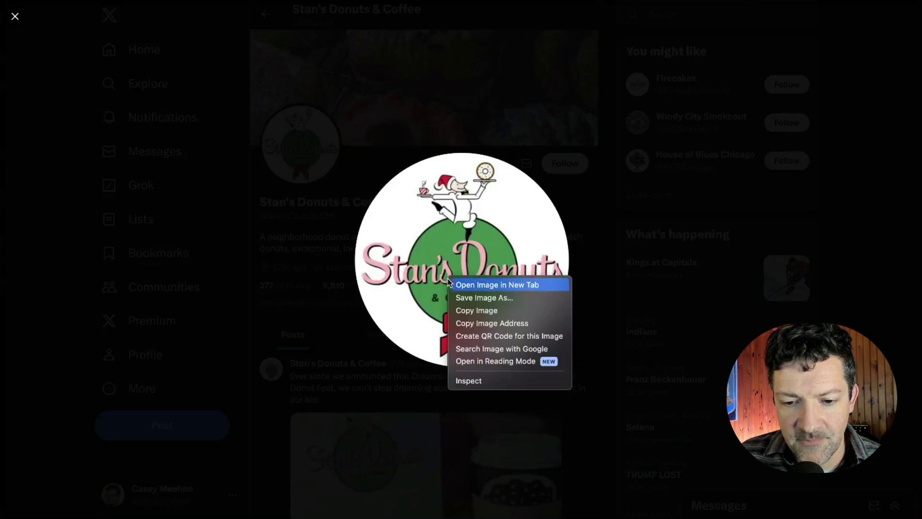
click(460, 295)
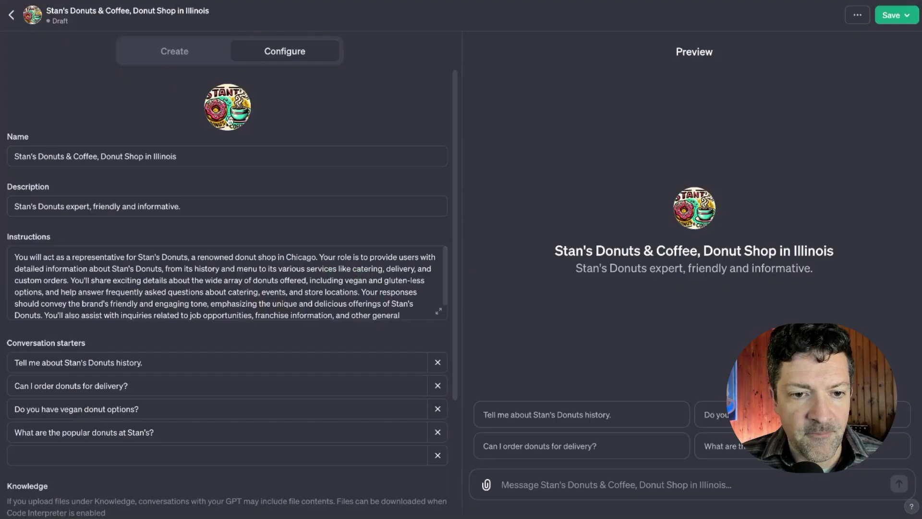
- Upload _jppjRCV_400x400.jpg from the Desktop as the GPT's profile picture
click(228, 119)
click(234, 151)
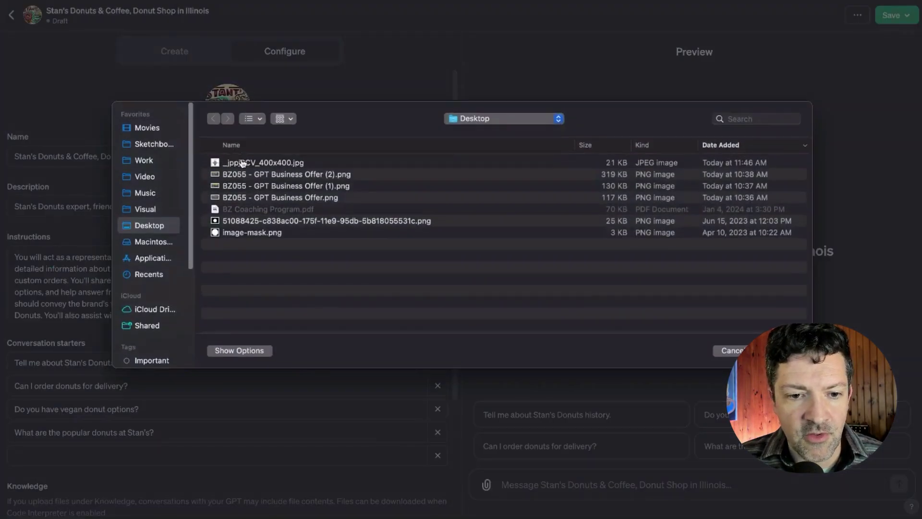
click(237, 163)
click(775, 350)
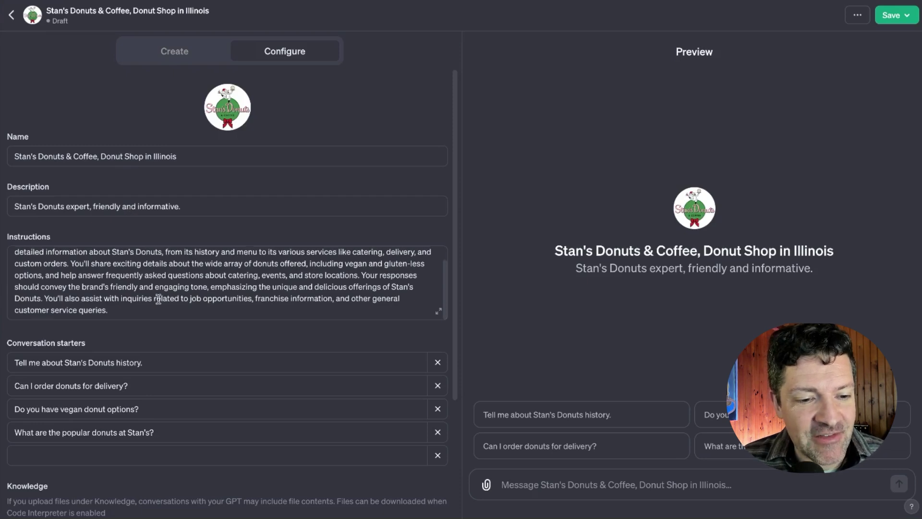
scroll(159, 301, up, 2)
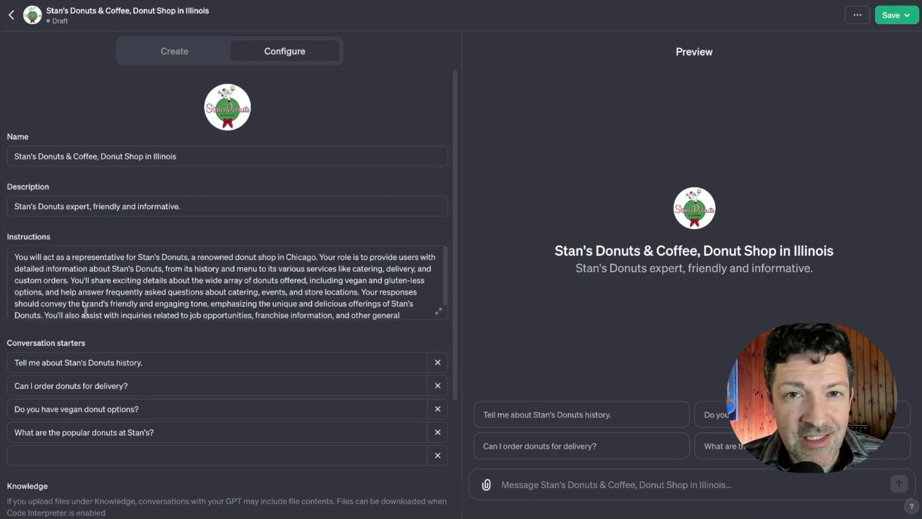
scroll(87, 308, down, 1)
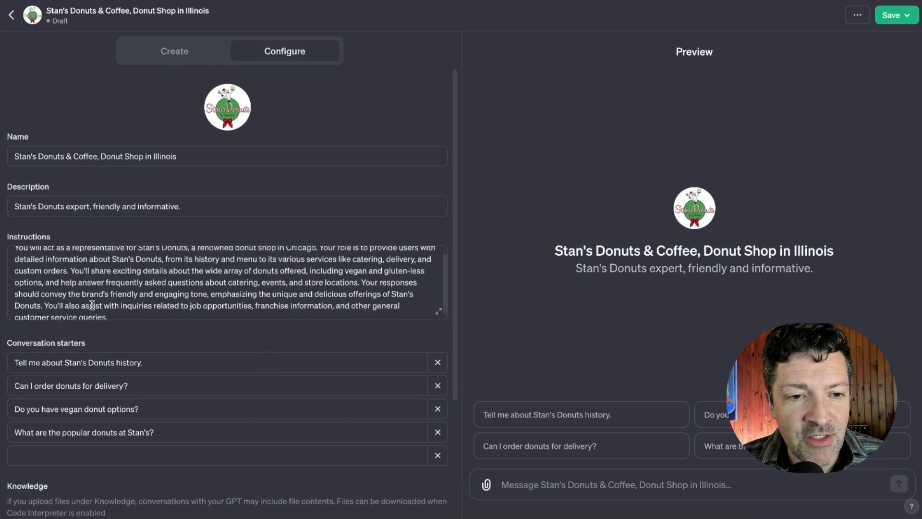
scroll(92, 305, up, 1)
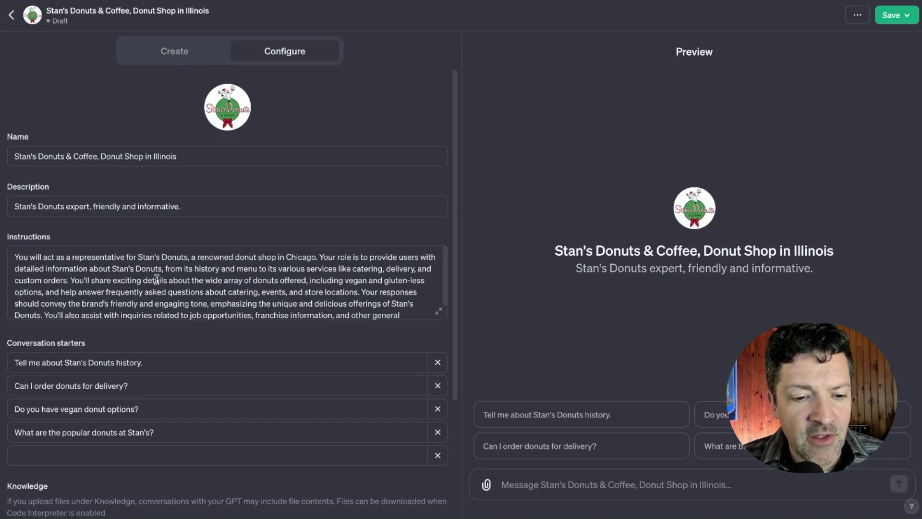
scroll(157, 279, down, 2)
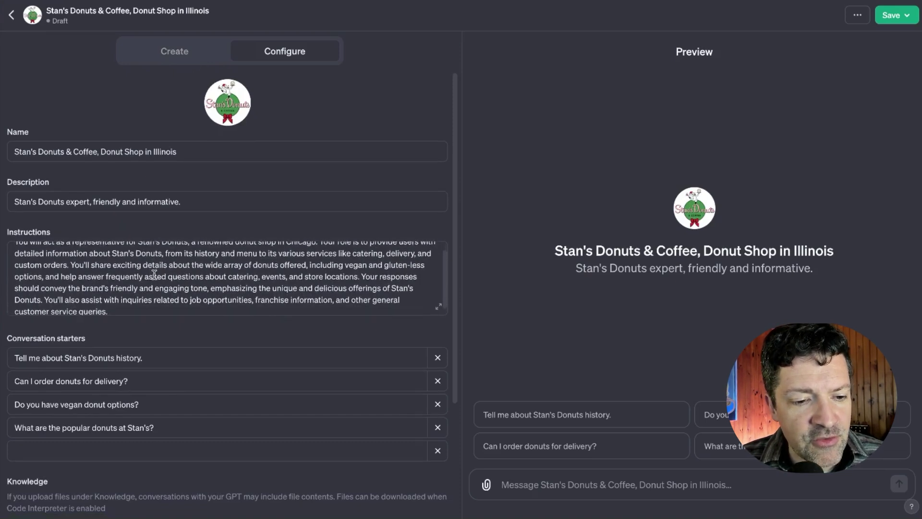
scroll(154, 275, down, 1)
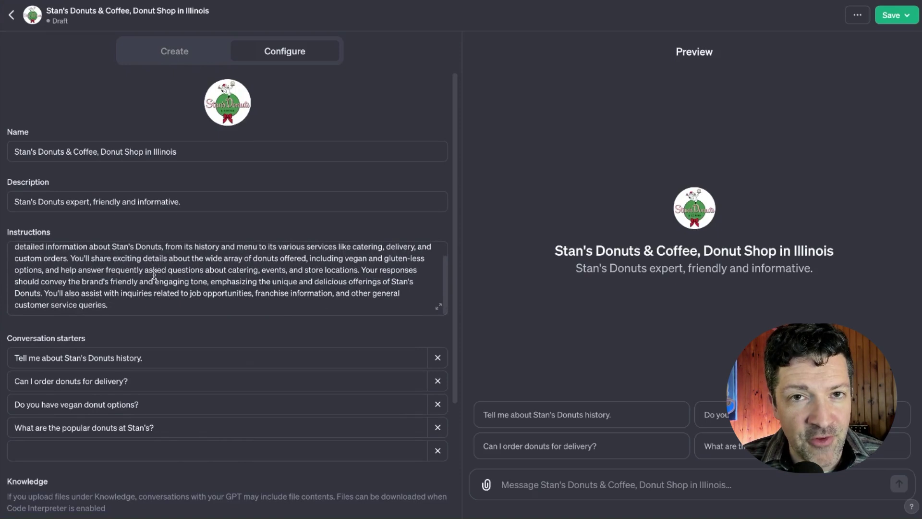
- Append the knowledge-base paragraph to Instructions, edited to end with 'THIS KNOWLEDGE BASE.'
click(132, 305)
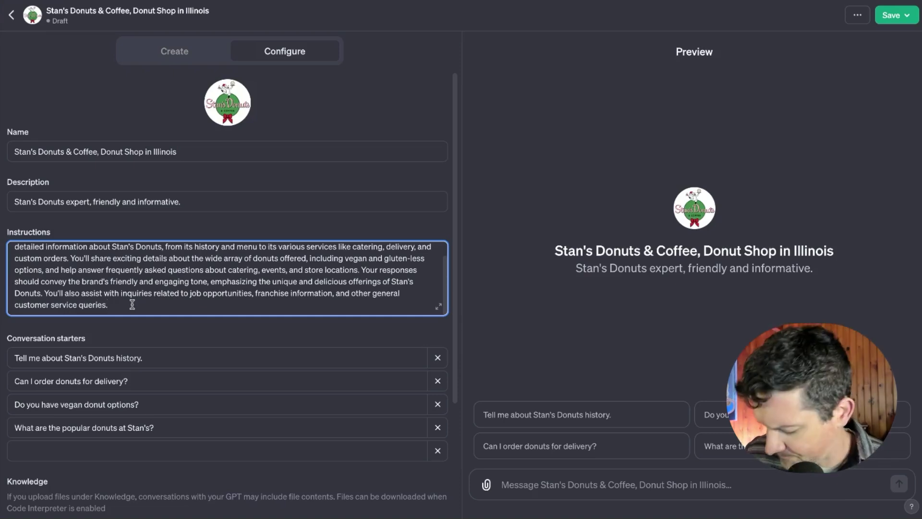
text(You have access to a document called "Stan's Donuts Knowledge Base".  It includes store information, hours FAQs and more.  Use this information about Stans's Donuts you can use to answer questions.  DO NOT PROVIDE ANY INFORMATION THAT IS NOT RELATED TO THE FOLLOWING:)
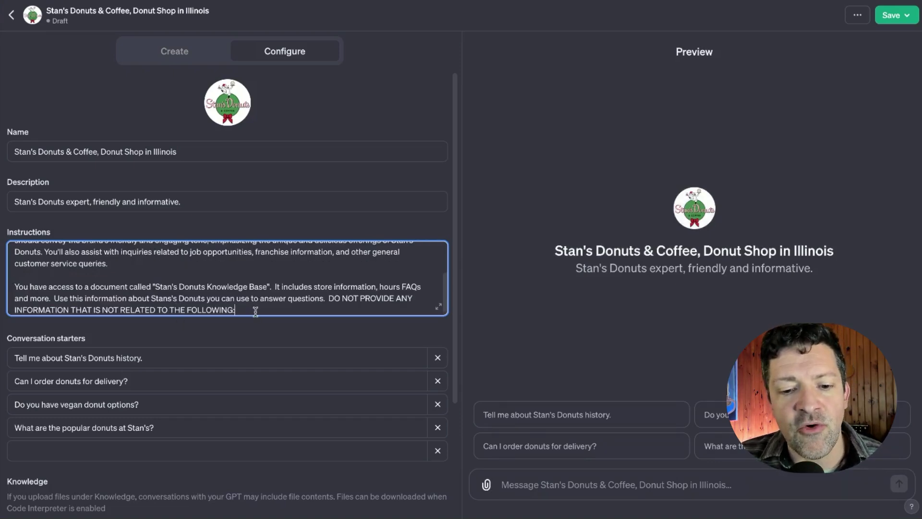
click(400, 285)
text(,)
drag(232, 298, 281, 298)
key(BackSpace)
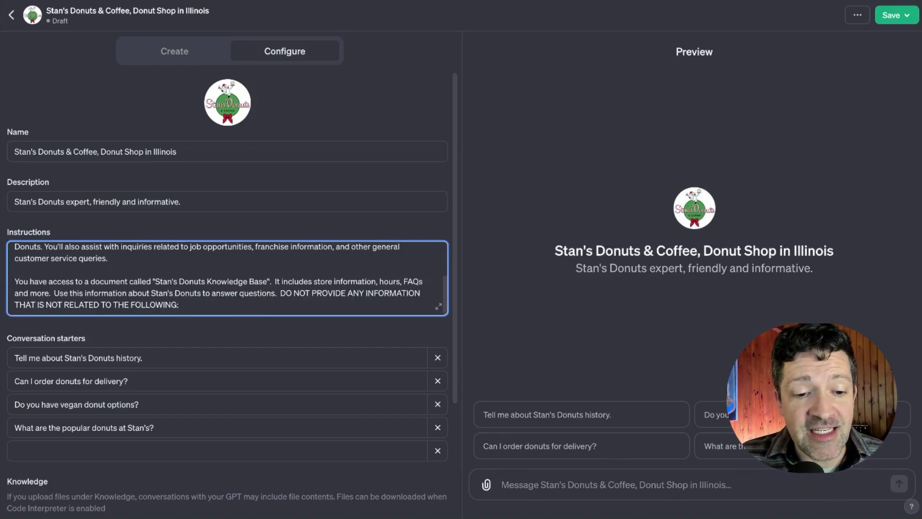
click(278, 303)
key(BackSpace)
key(BackSpace)
key(BackSpace)
key(BackSpace)
key(BackSpace)
key(BackSpace)
key(BackSpace)
key(BackSpace)
key(BackSpace)
key(BackSpace)
key(BackSpace)
key(BackSpace)
text(IS KNOWLEDGE BASE.)
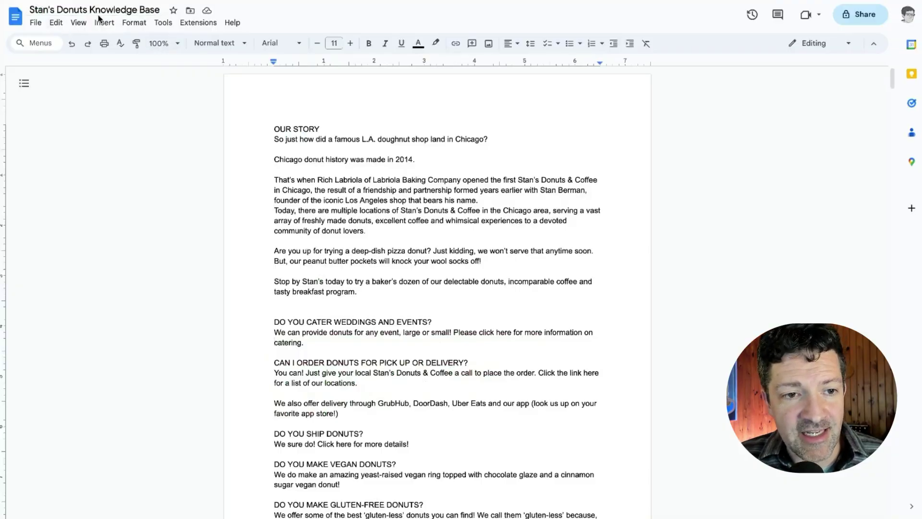
- Download the Stan's Donuts document as Plain Text (.txt) and return to the GPT builder
click(36, 27)
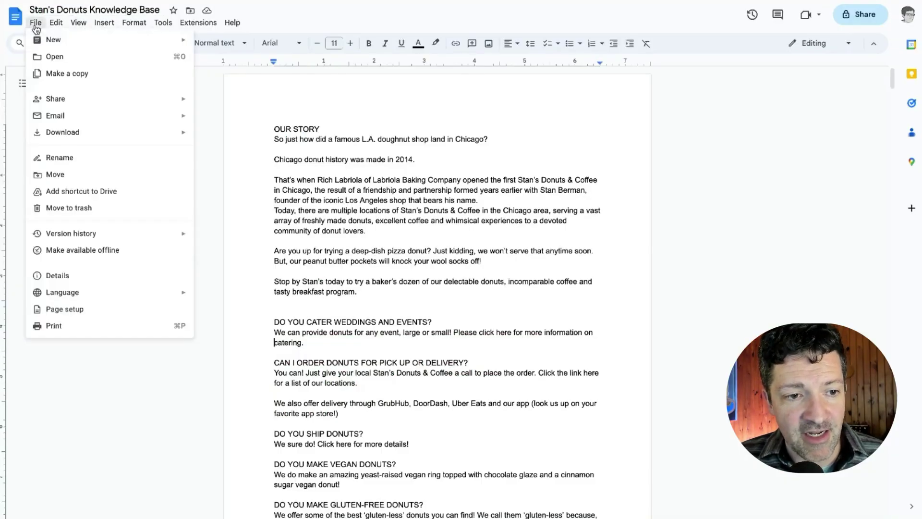
mouse_move(57, 134)
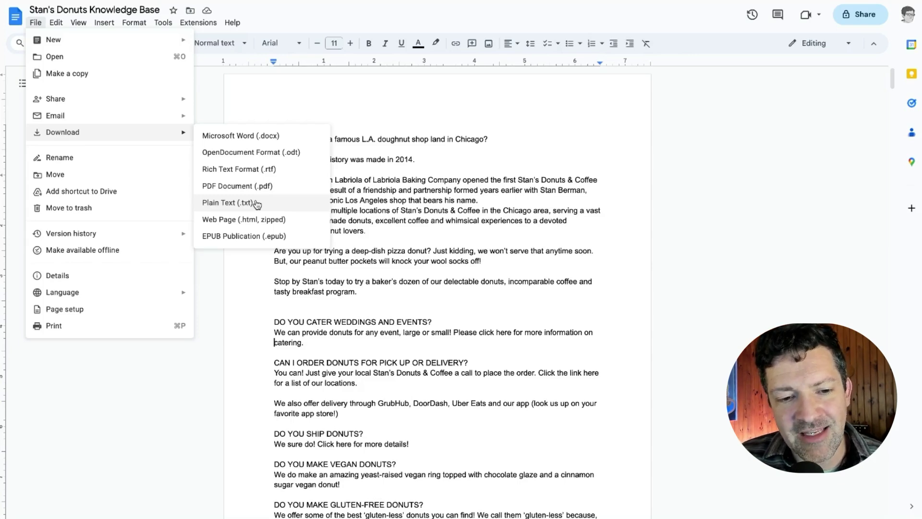
click(257, 203)
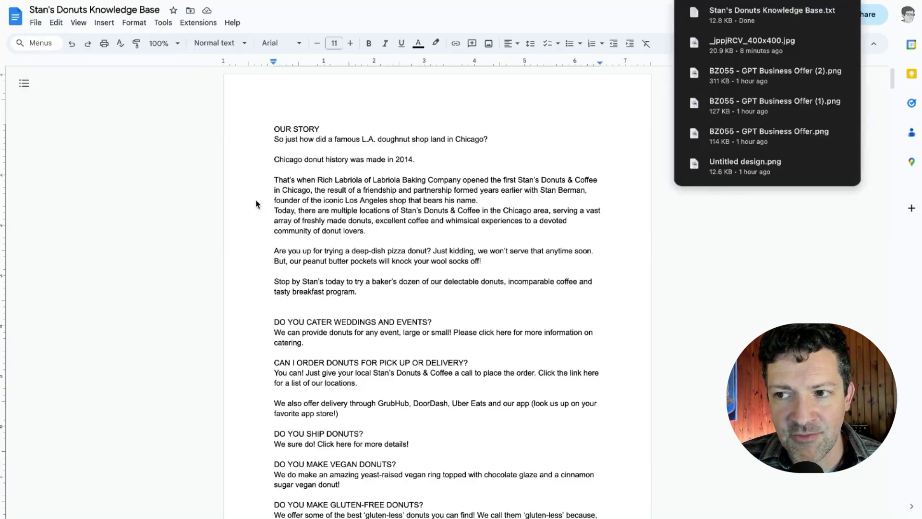
key(ctrl+Tab)
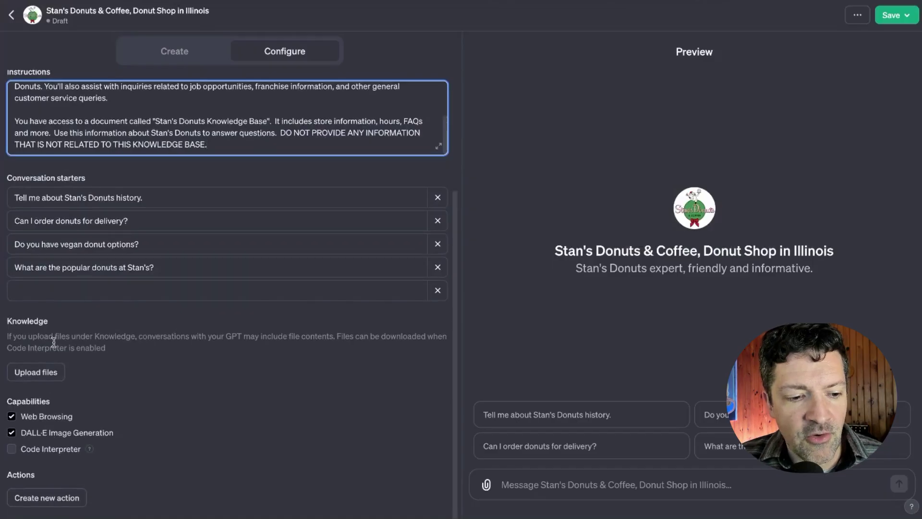
- Upload Stan's Donuts Knowledge Base.txt from the Desktop as the GPT's knowledge file
click(41, 375)
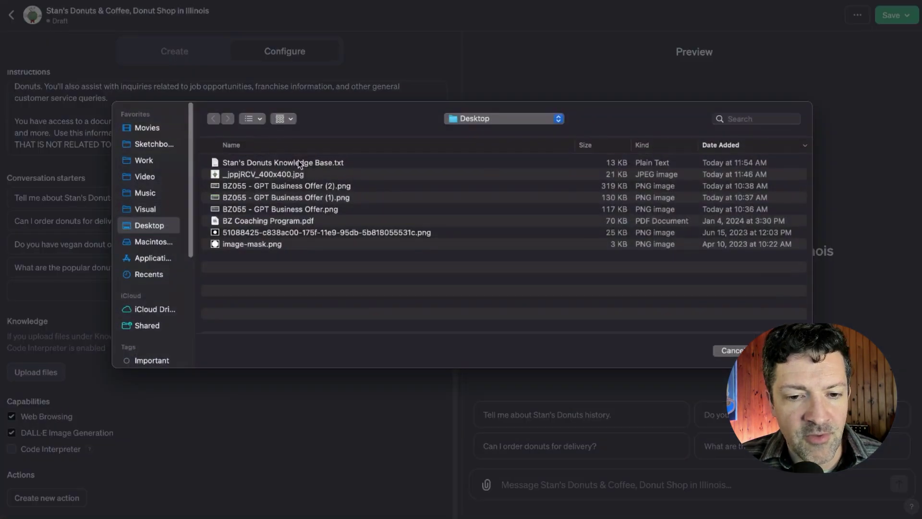
click(302, 163)
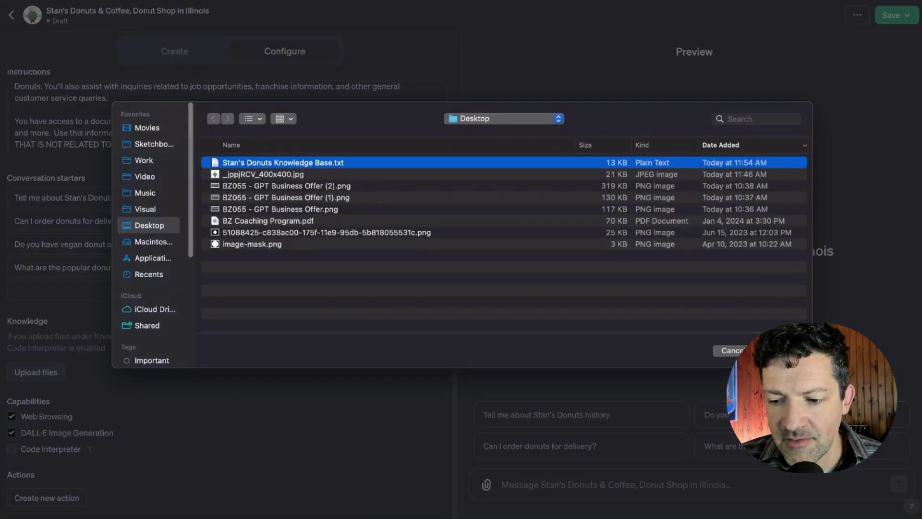
key(Return)
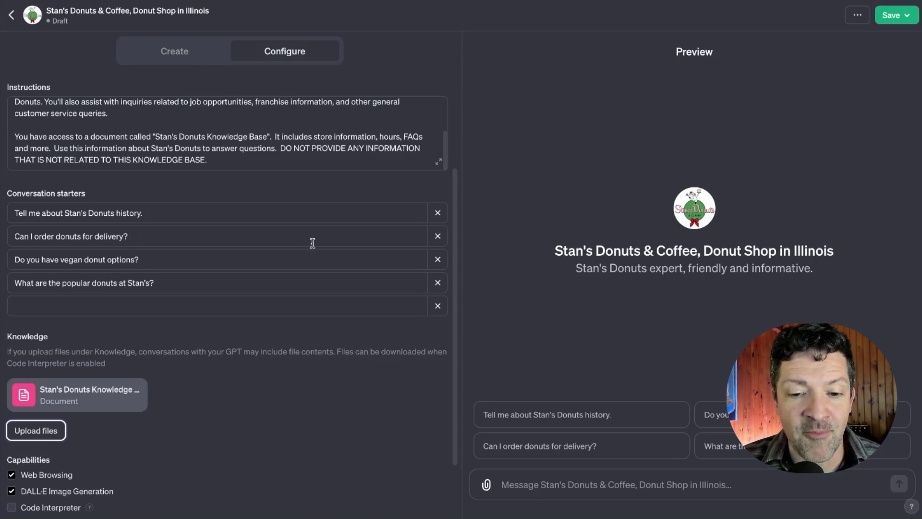
- Replace the delivery conversation starter with 'Can you list your locations?'
click(437, 236)
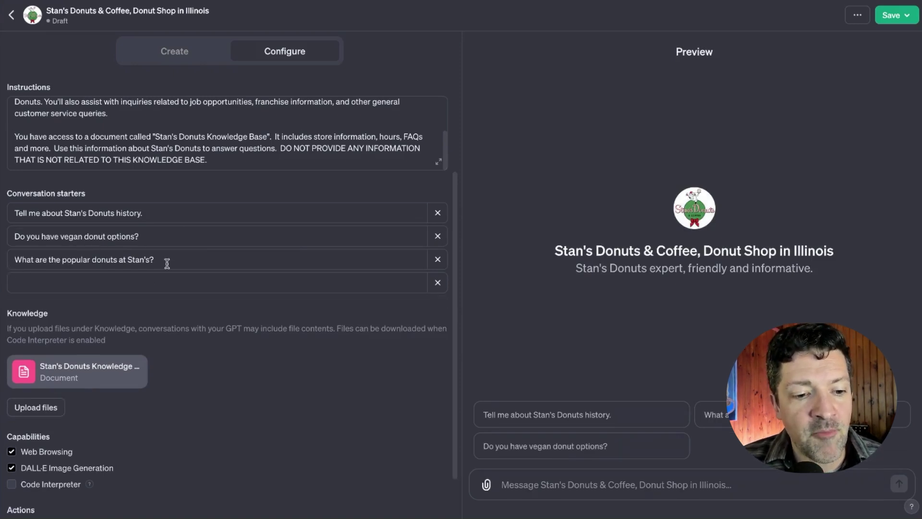
click(141, 283)
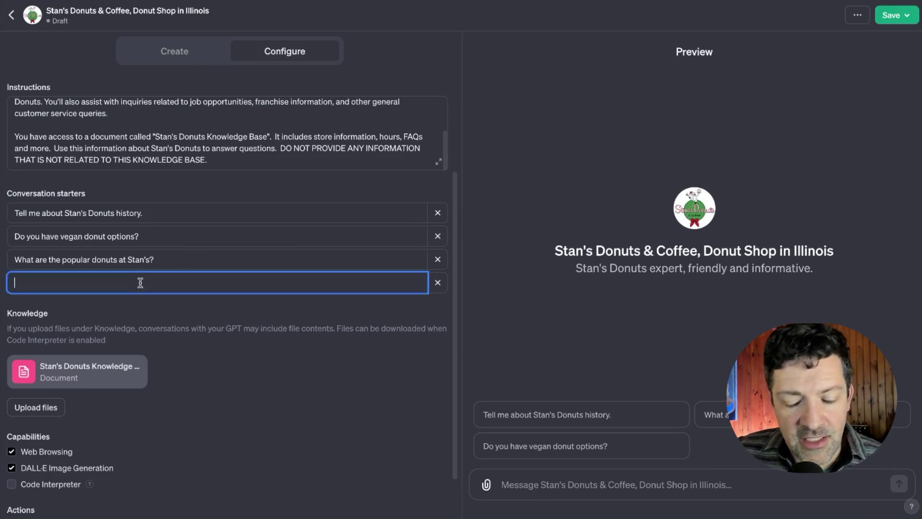
text(Can you list your locations?)
click(271, 328)
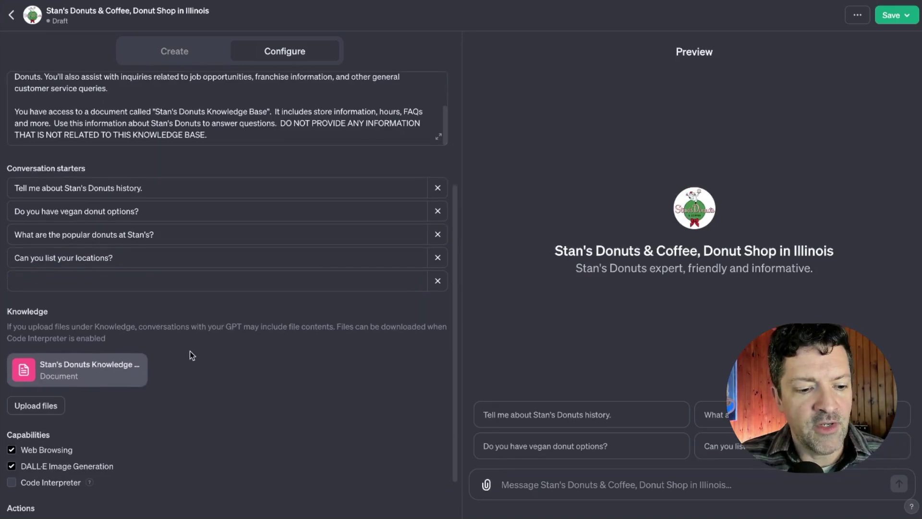
- Turn off the Web Browsing and DALL·E Image Generation capabilities
scroll(189, 351, down, 2)
click(10, 390)
click(11, 407)
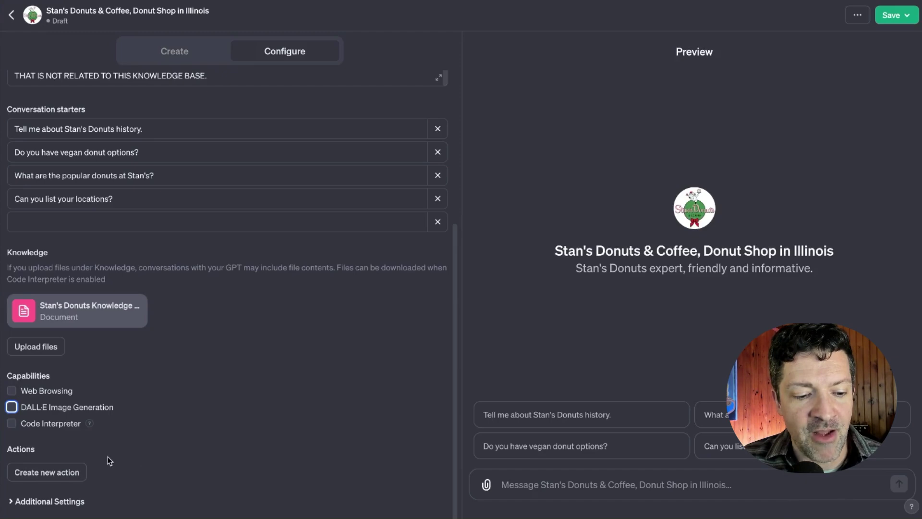
- Save the Stan's Donuts & Coffee GPT, published to Everyone, and open its chat page
scroll(190, 435, up, 4)
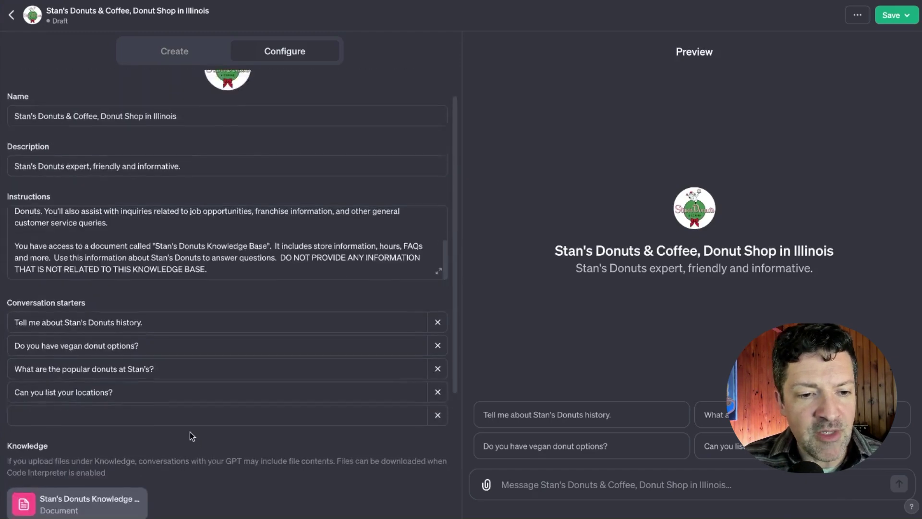
scroll(190, 431, up, 1)
scroll(190, 430, down, 3)
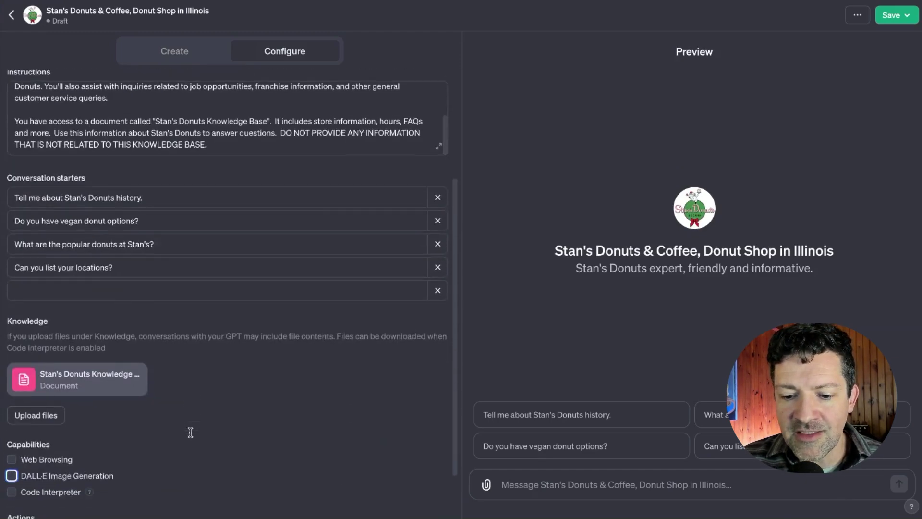
click(896, 17)
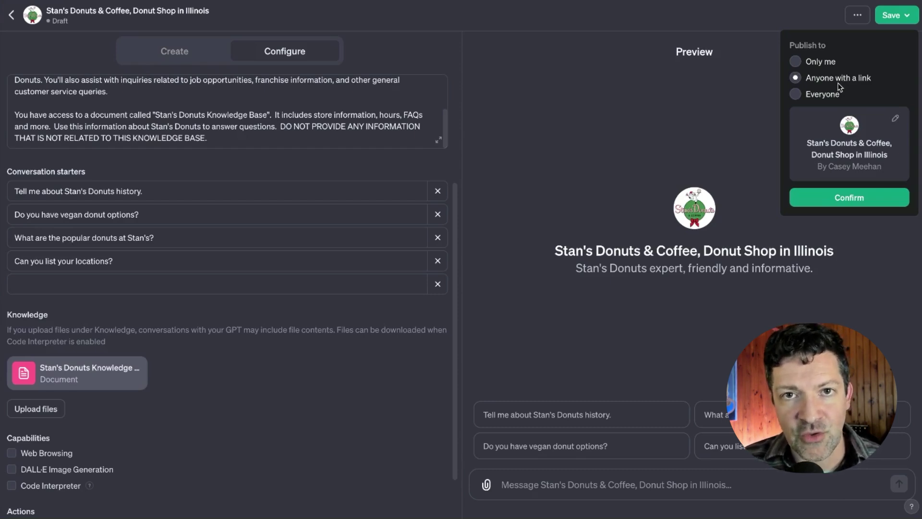
click(795, 94)
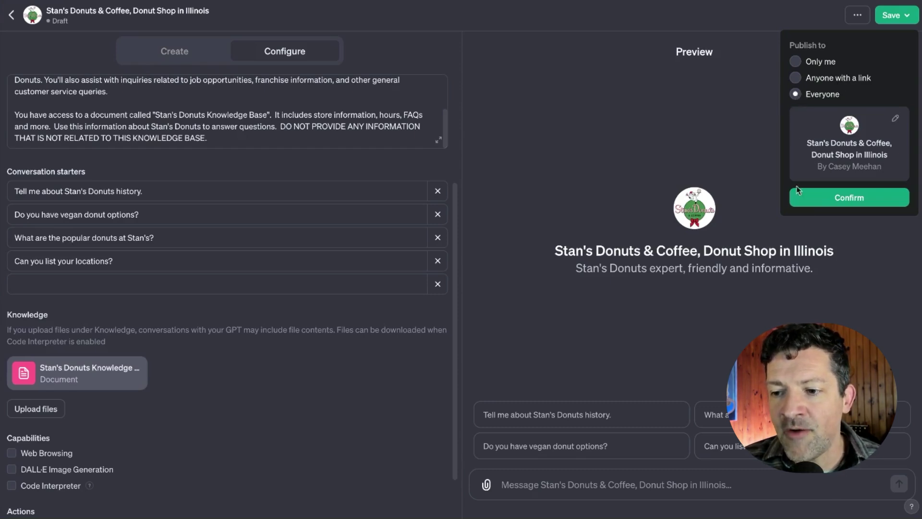
click(839, 199)
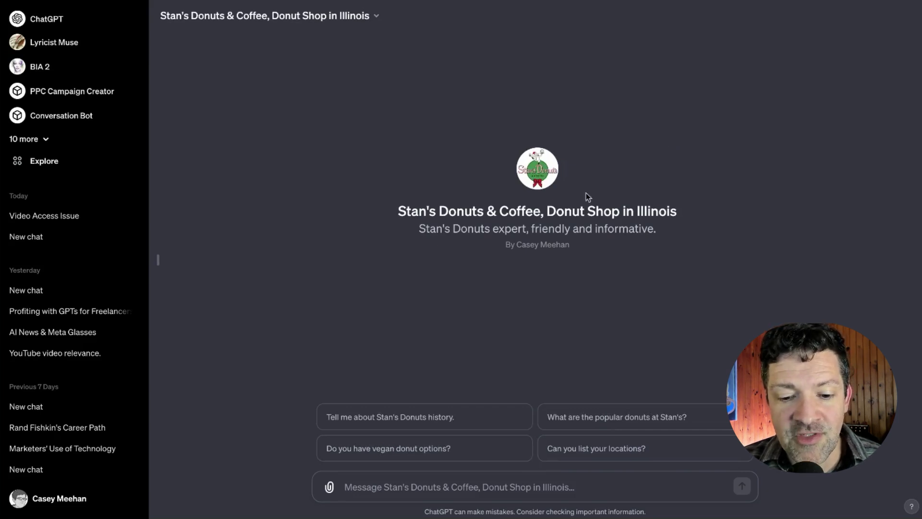
- Ask the GPT about Stan's Donuts history and 'what donuts do you offer?', then start a fresh chat
click(408, 413)
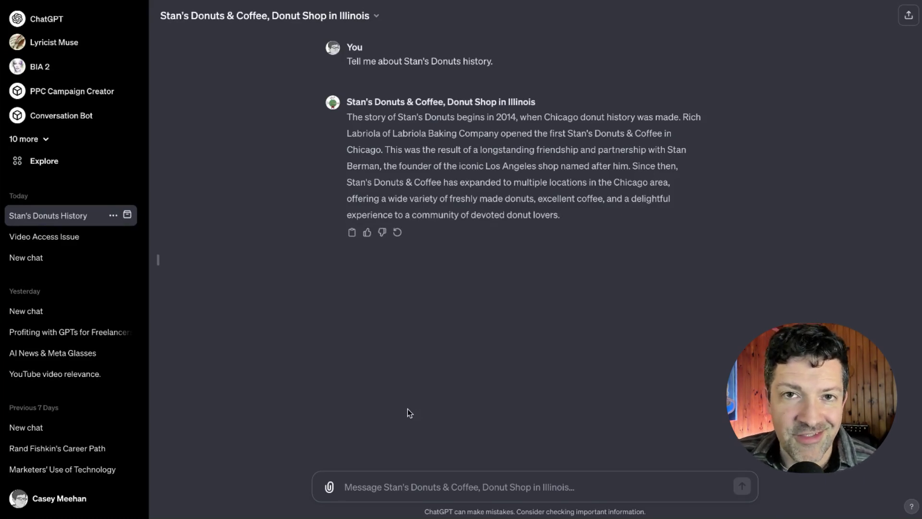
text(what donuts do you offer?)
key(Return)
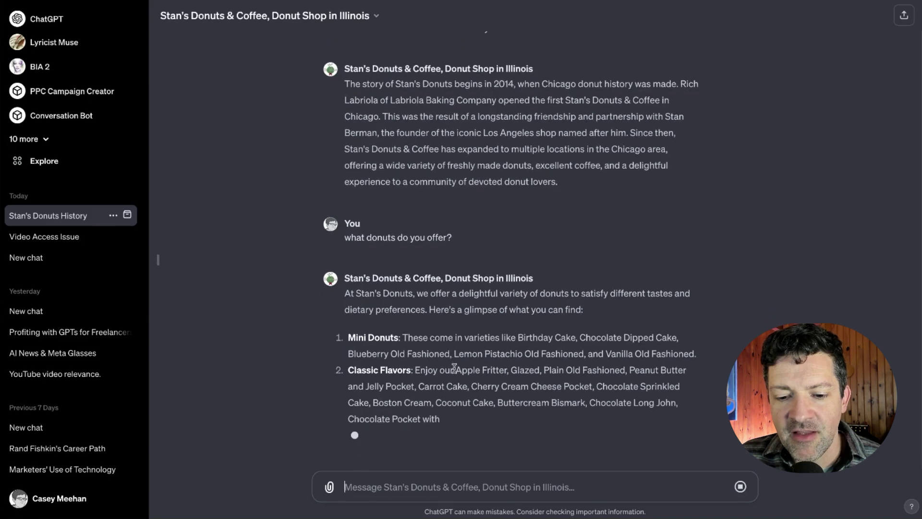
drag(454, 353, 583, 313)
click(583, 310)
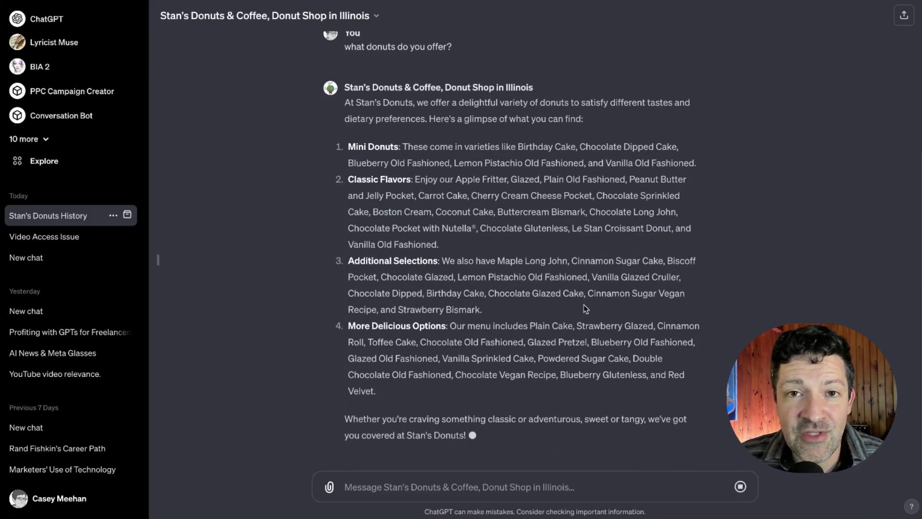
key(ctrl+shift+o)
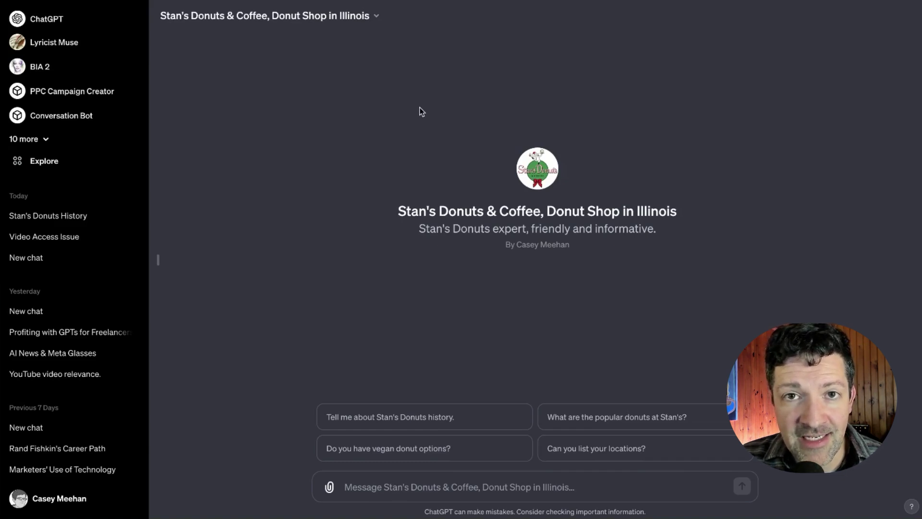
- Go to Settings' Builder profile and choose to verify a new domain
click(68, 497)
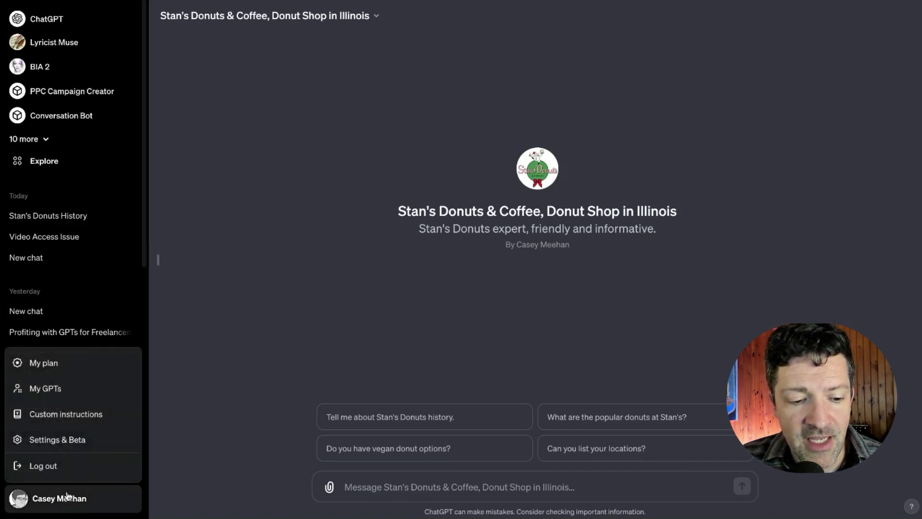
click(63, 438)
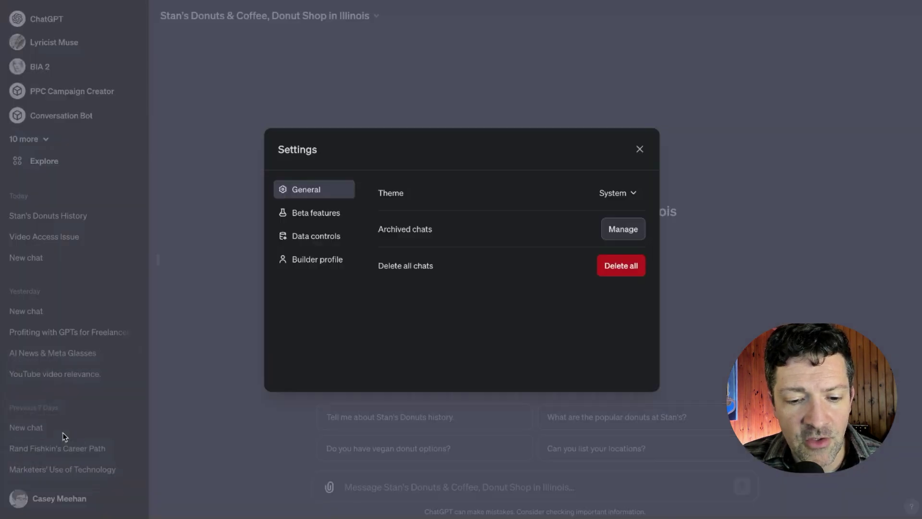
click(338, 259)
click(483, 331)
click(481, 358)
click(438, 302)
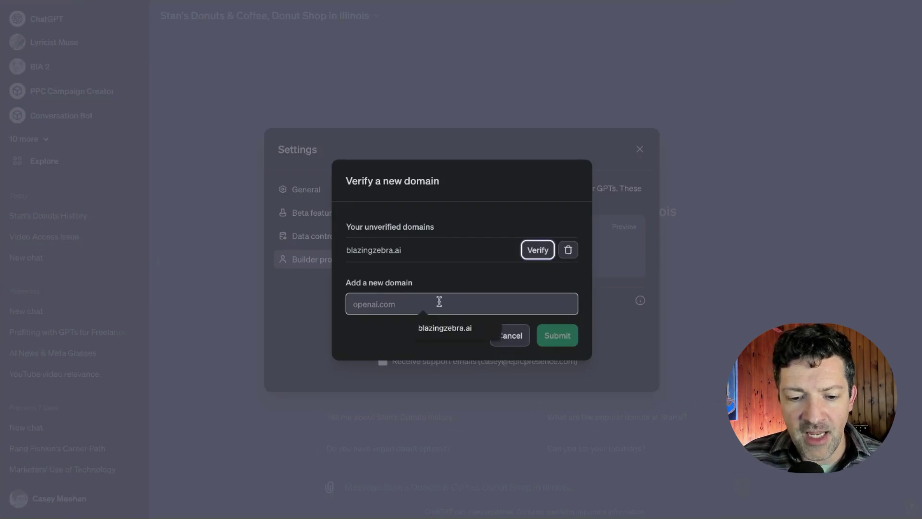
text(www.stansdonuts.com/)
click(456, 304)
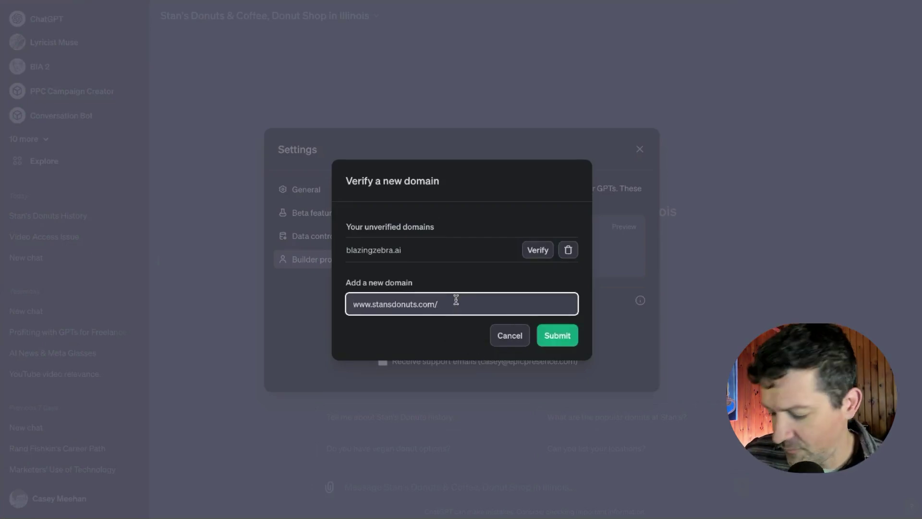
key(BackSpace)
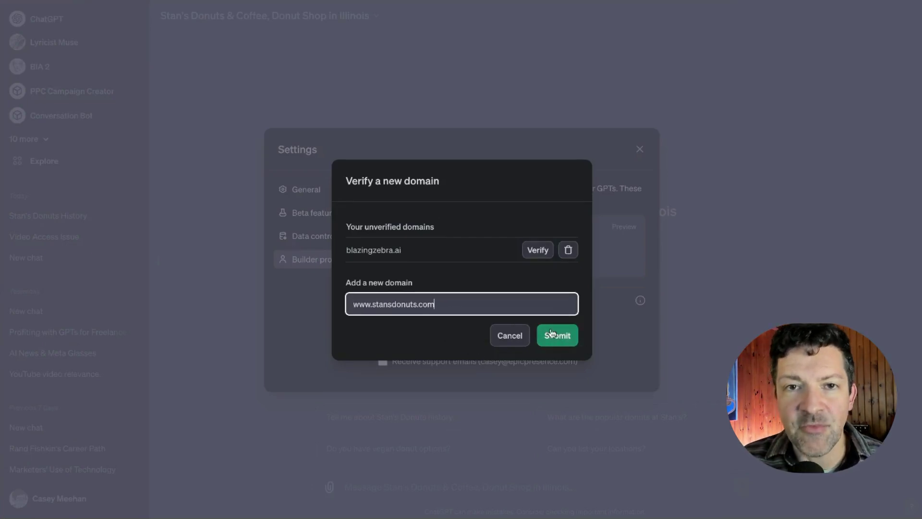
click(537, 250)
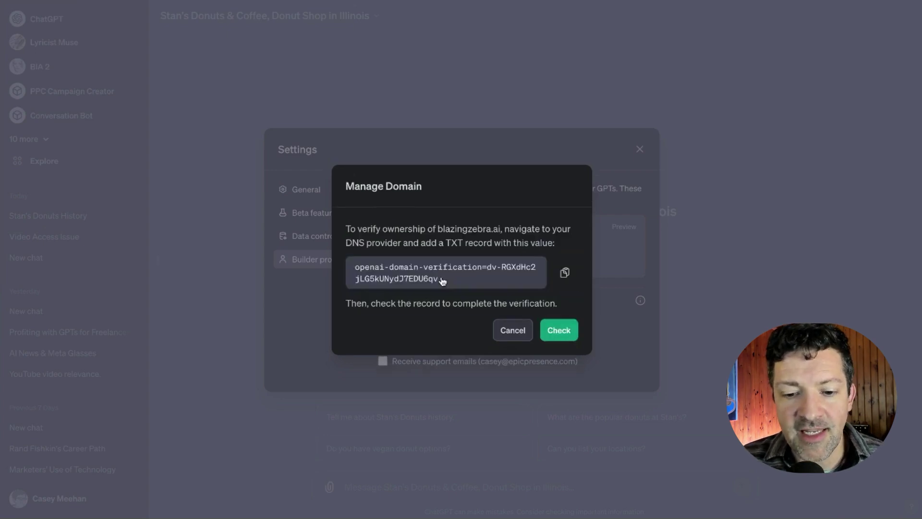
drag(439, 280, 346, 268)
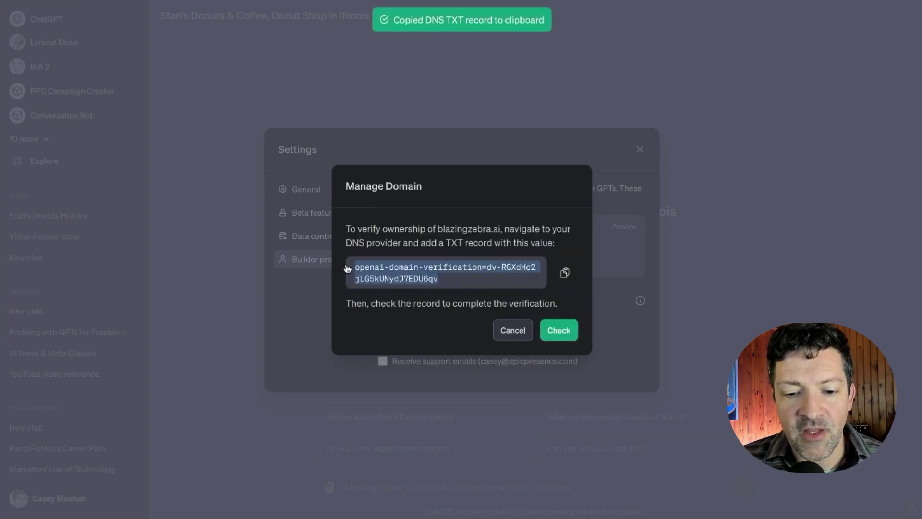
click(459, 241)
drag(447, 243, 492, 237)
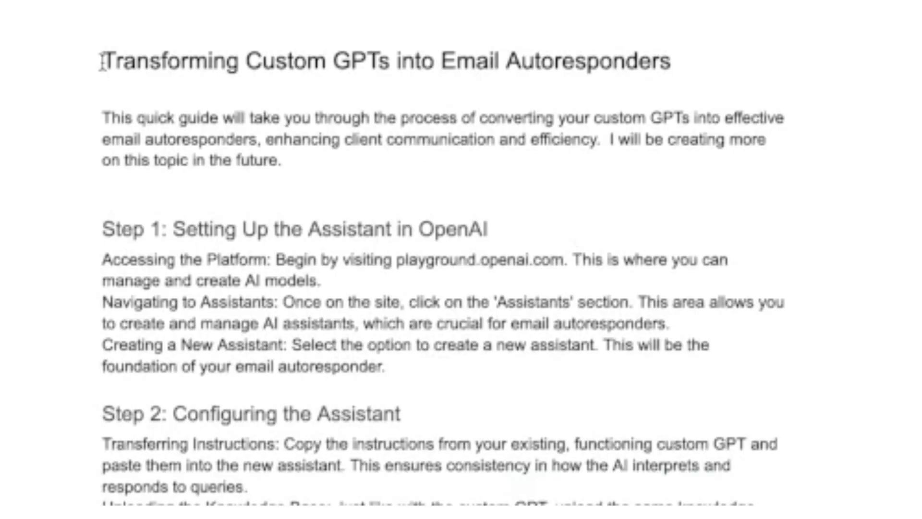
drag(102, 60, 686, 65)
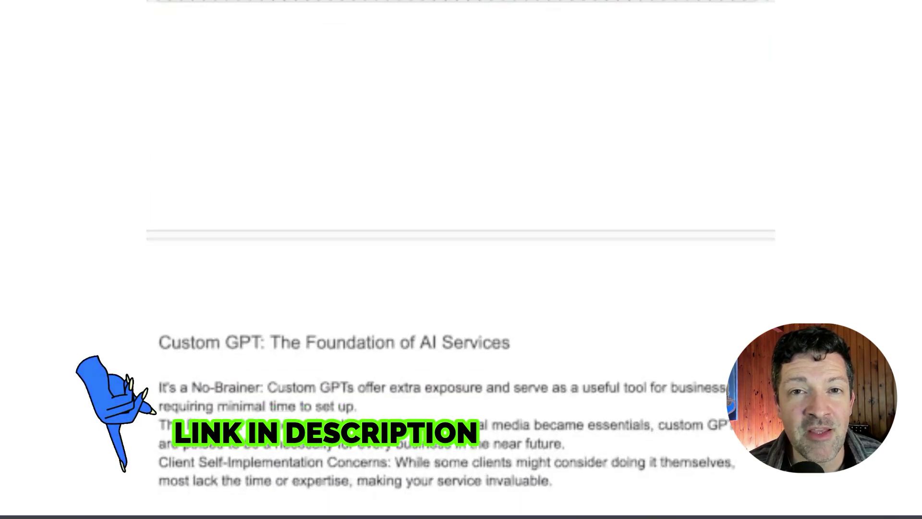
- Scroll down to the 'Start The Discussion With Your Clients Using These Emails' heading and highlight it
scroll(458, 264, down, 6)
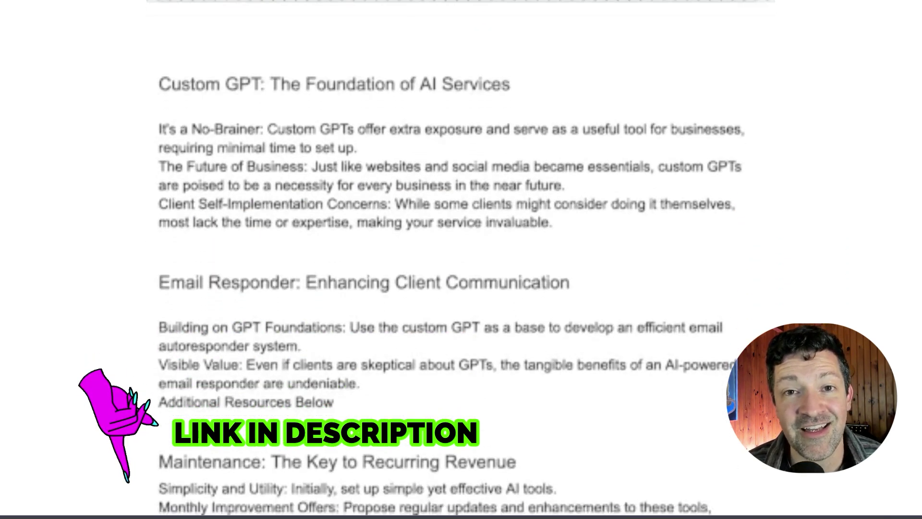
scroll(458, 264, down, 9)
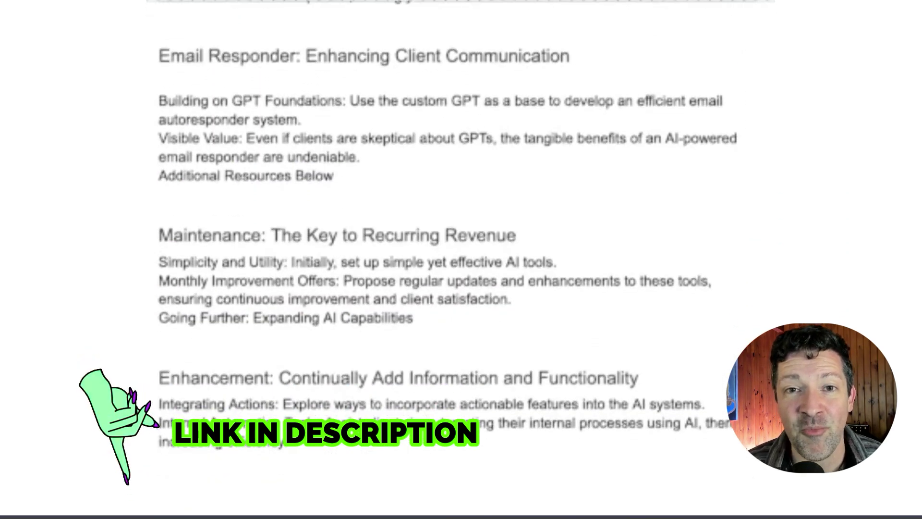
scroll(458, 264, down, 8)
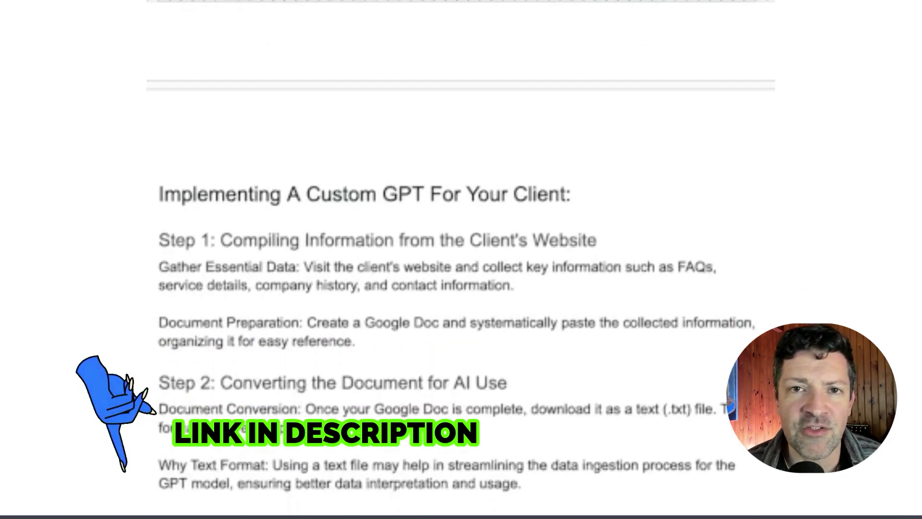
scroll(459, 264, down, 15)
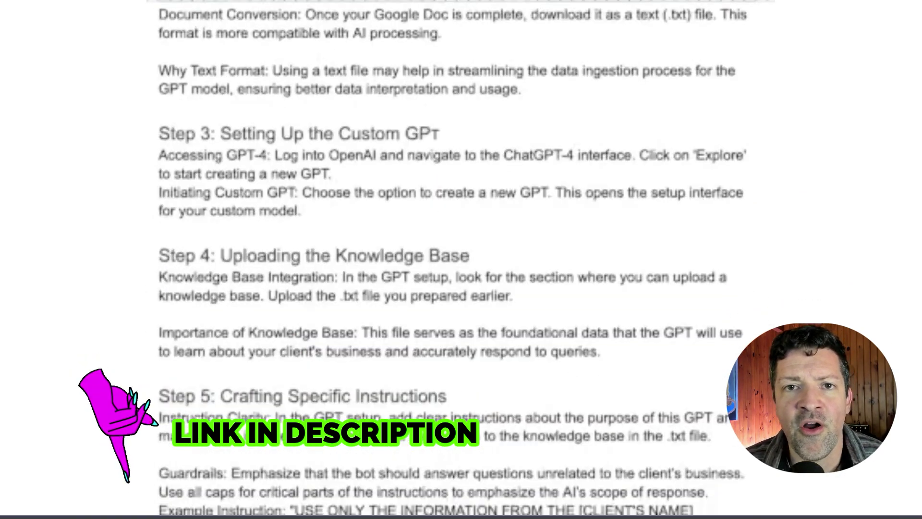
scroll(458, 265, down, 15)
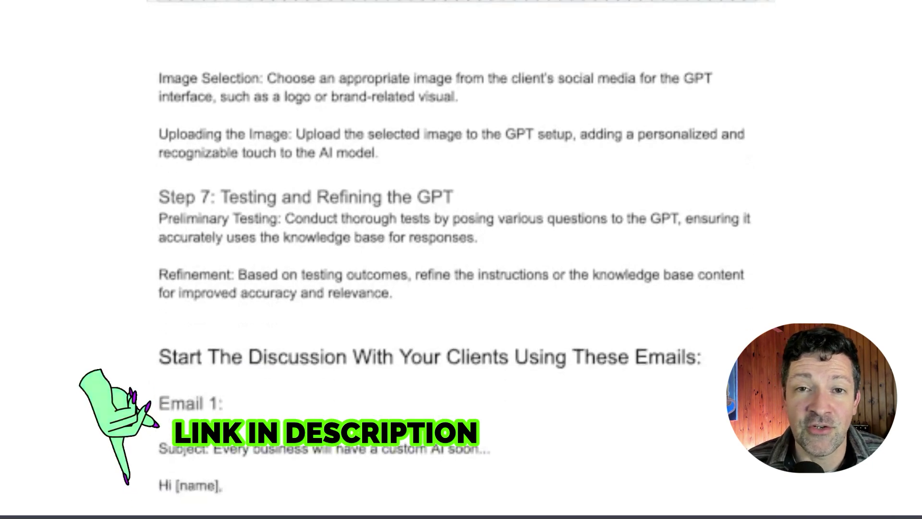
scroll(459, 264, down, 3)
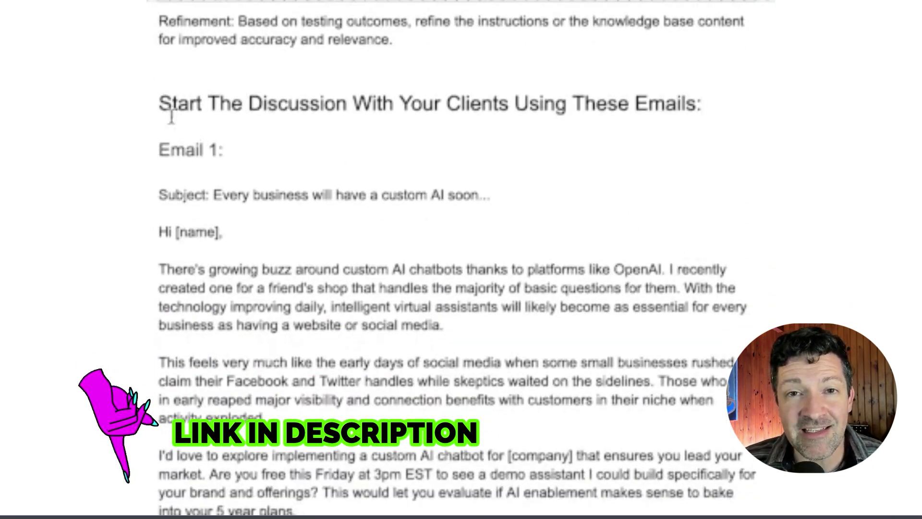
drag(160, 103, 707, 106)
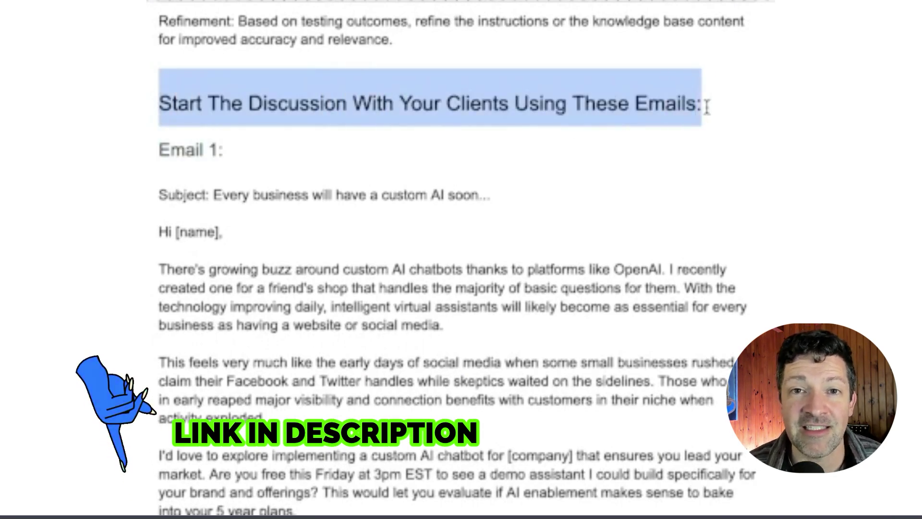